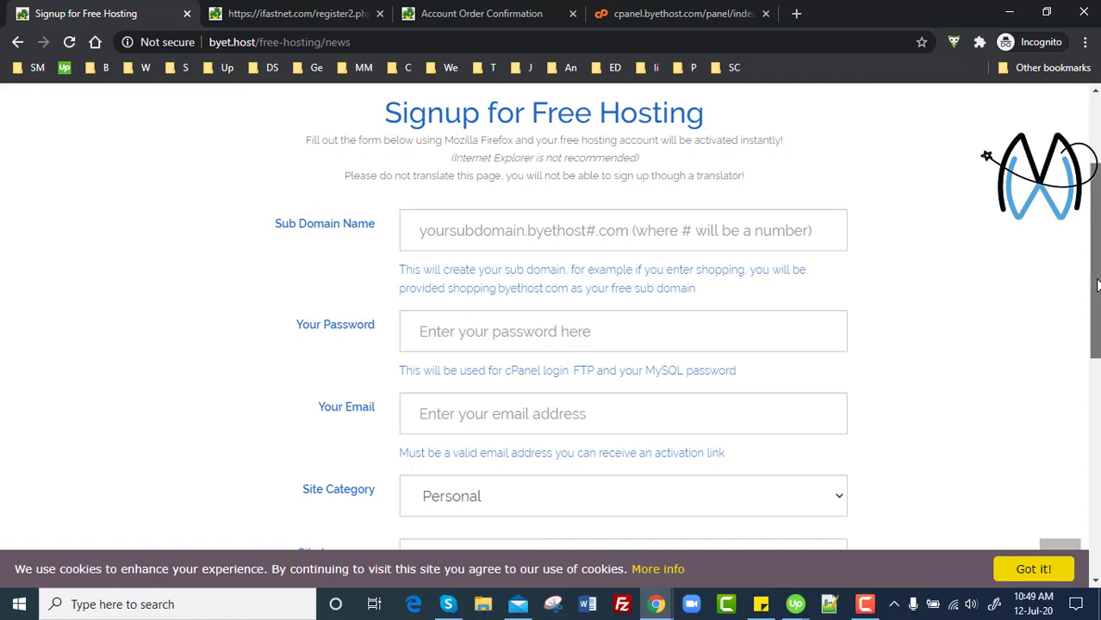
- Enter digiskills as the sub domain name in the free hosting signup form and keep Personal as the site category
scroll(640, 258, "down", 1)
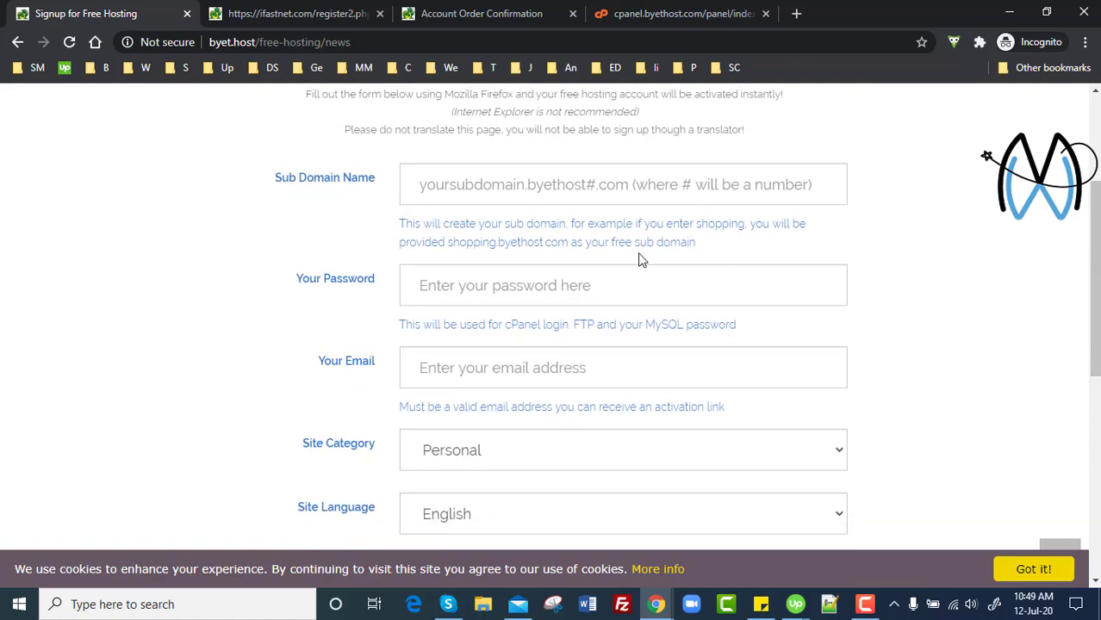
left_click(507, 199)
left_click(506, 199)
type("di")
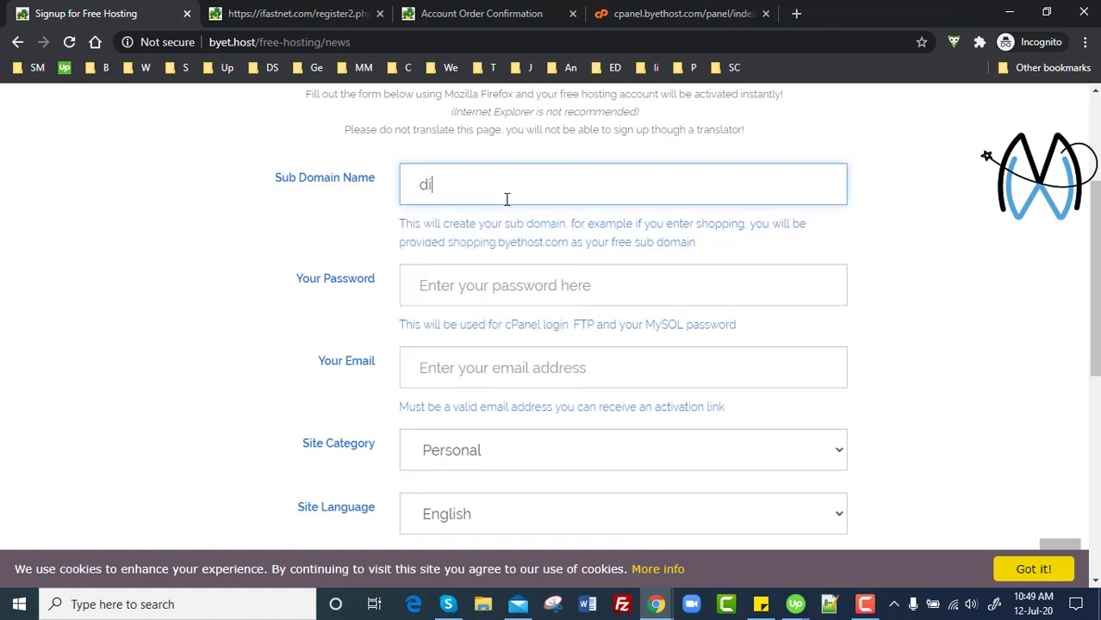
type("giskills")
scroll(608, 267, "down", 3)
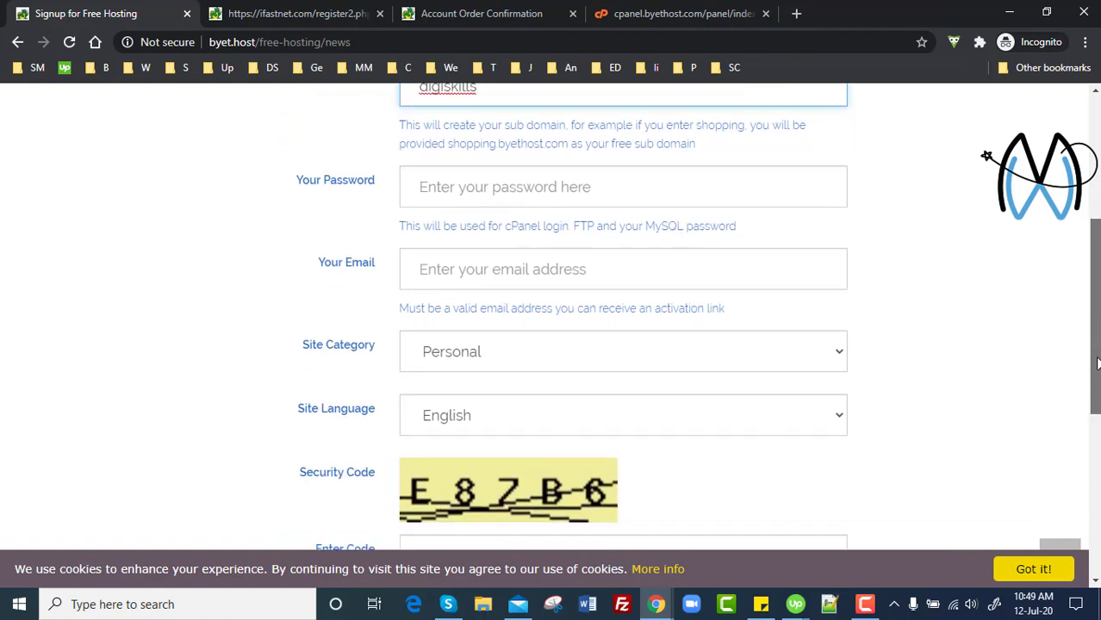
left_click(608, 259)
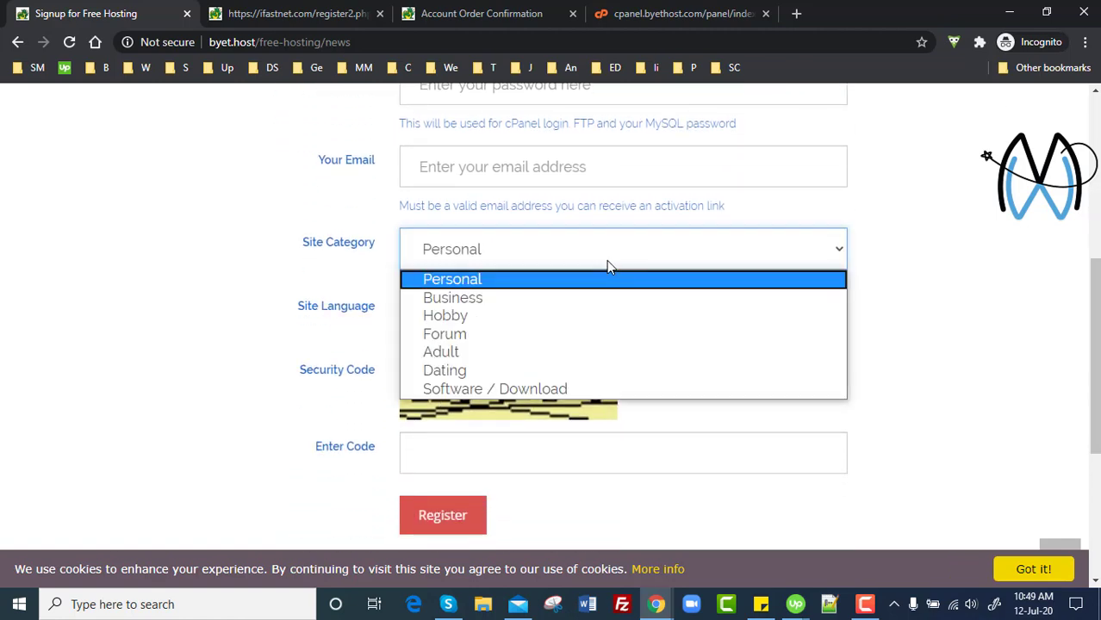
left_click(607, 260)
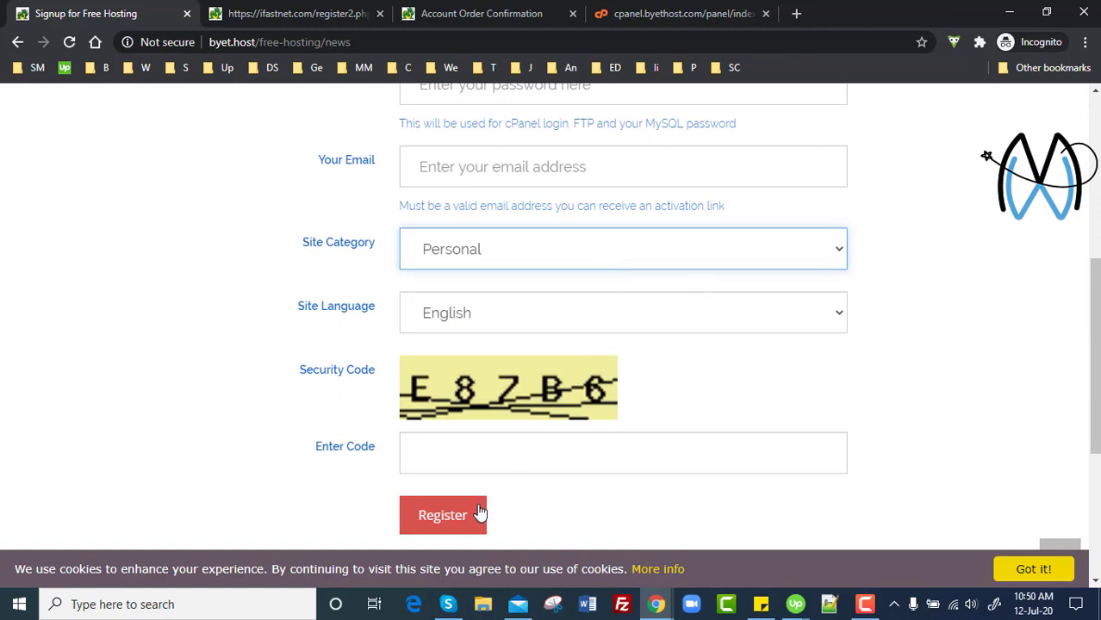
- Open the registration result page and read through the activation notice and the list of site types that are not allowed
left_click(285, 24)
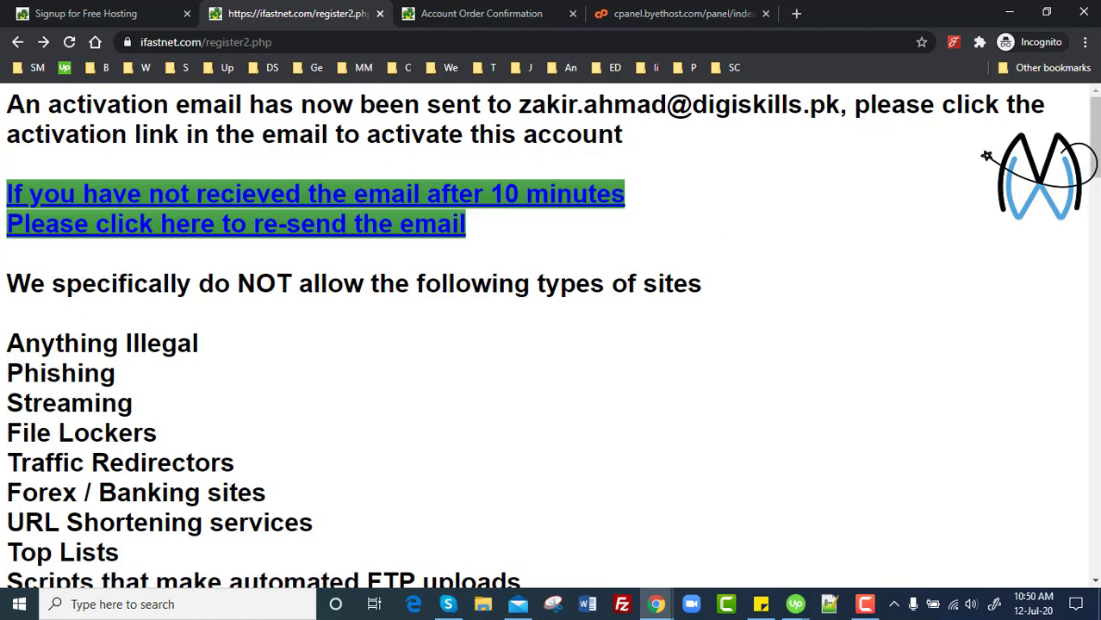
mouse_move(1095, 142)
left_mouse_down()
mouse_move(1098, 177)
mouse_move(1097, 160)
left_mouse_up()
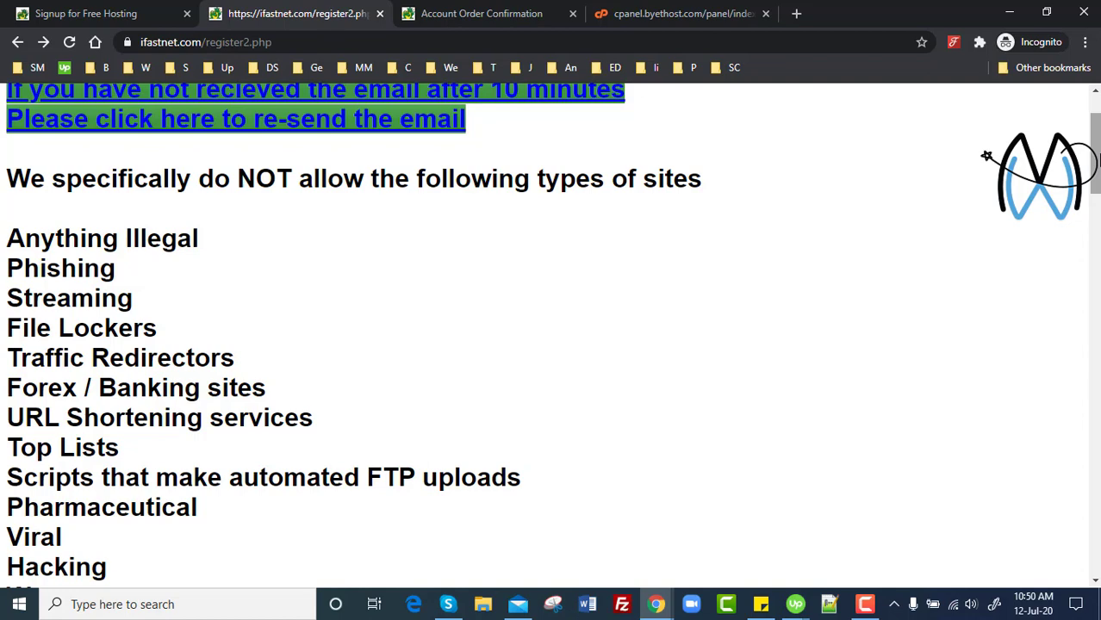
scroll(1096, 162, "down", 3)
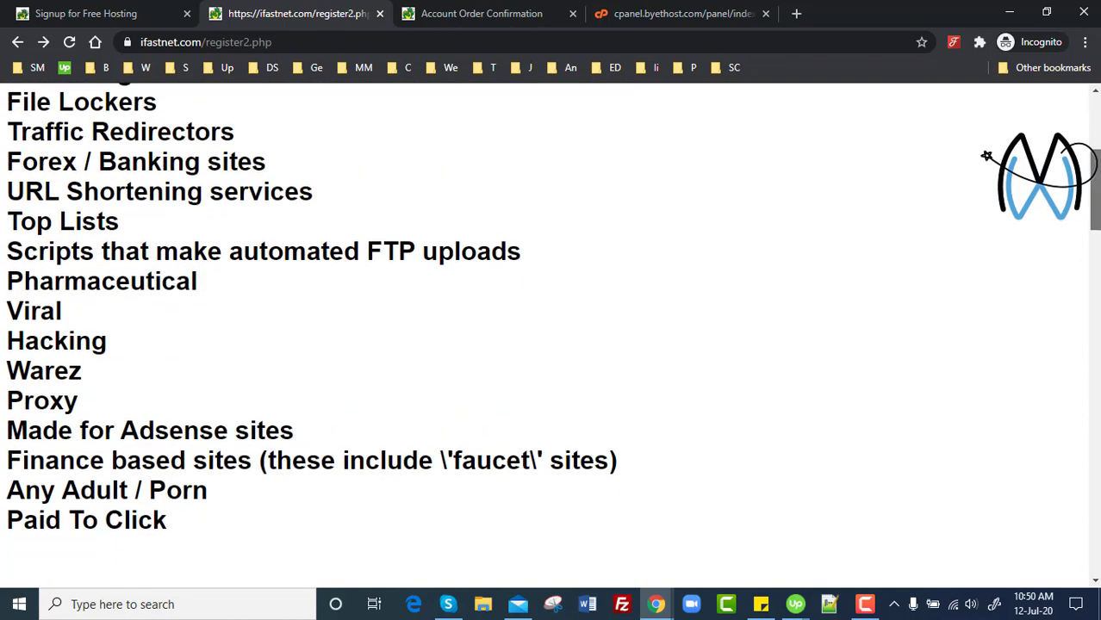
scroll(1096, 146, "down", 2)
scroll(1096, 129, "up", 6)
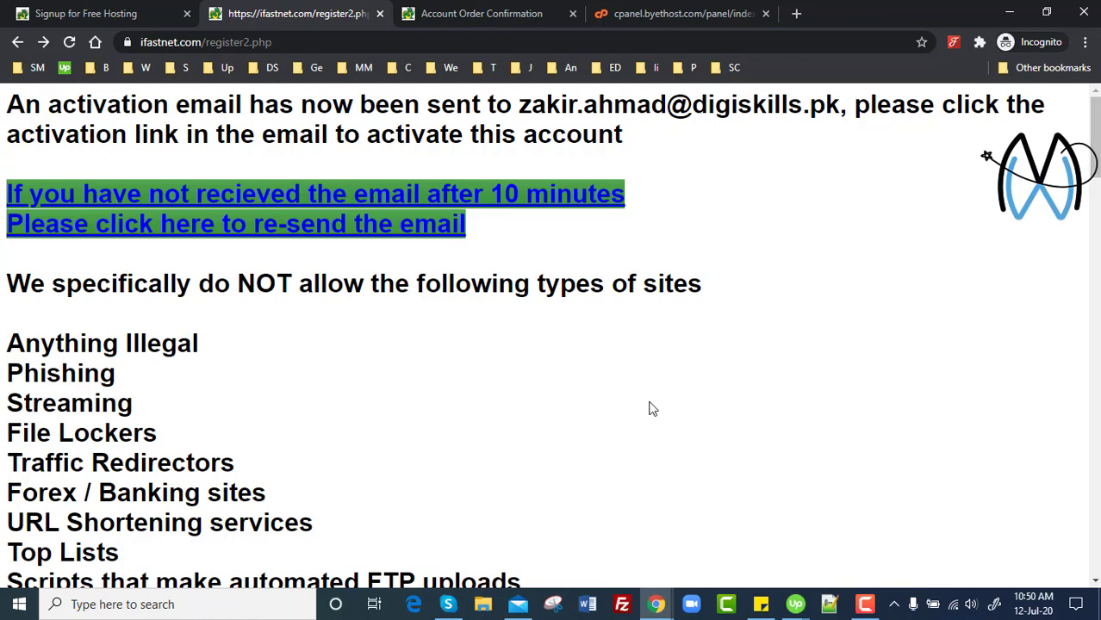
- View the hosting activation email in the Mail app and review the hosting details on the browser's Account Order Confirmation page
left_click(519, 606)
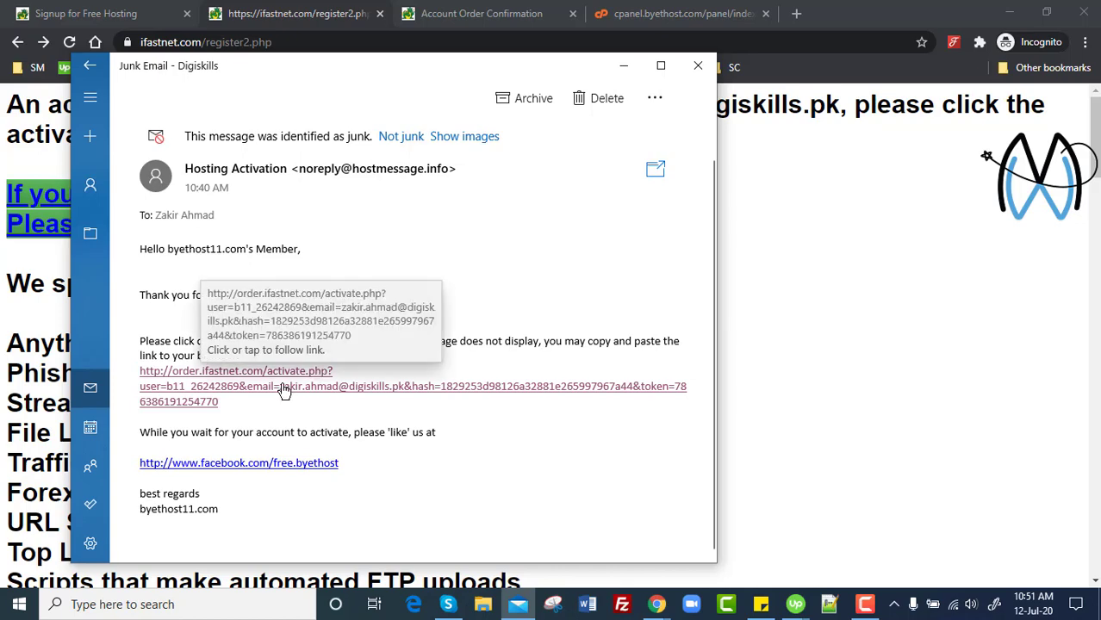
left_click(806, 287)
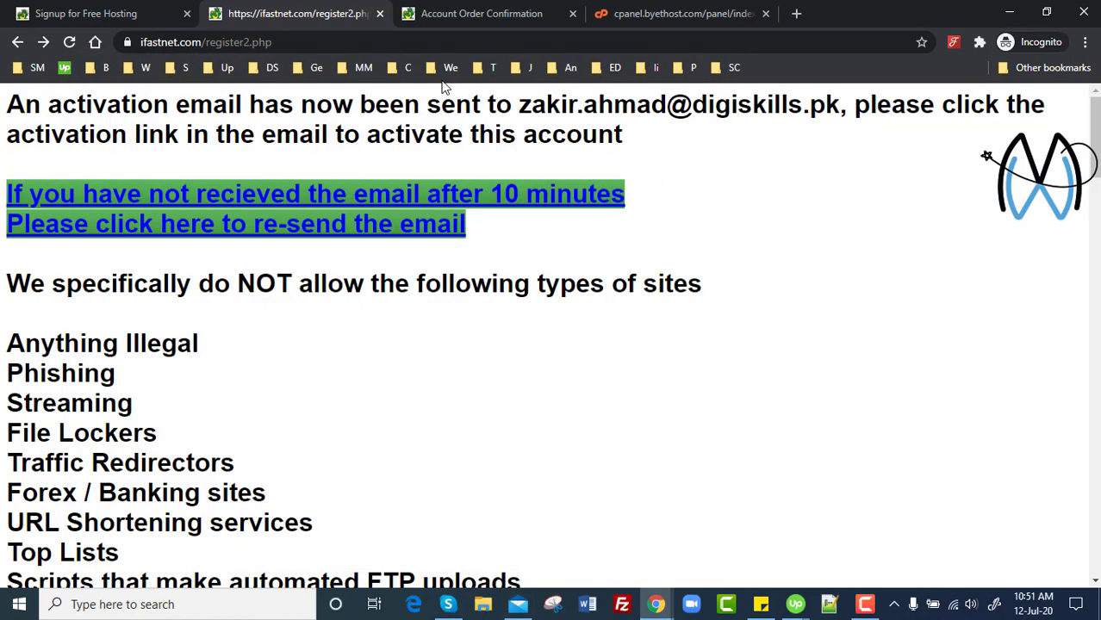
left_click(465, 14)
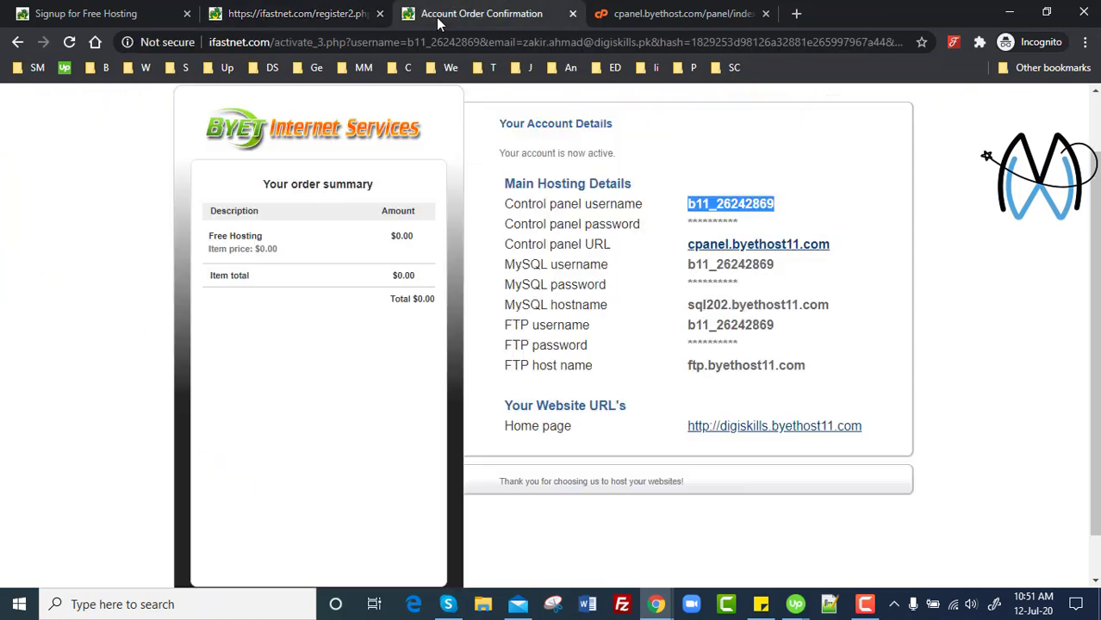
left_click(801, 181)
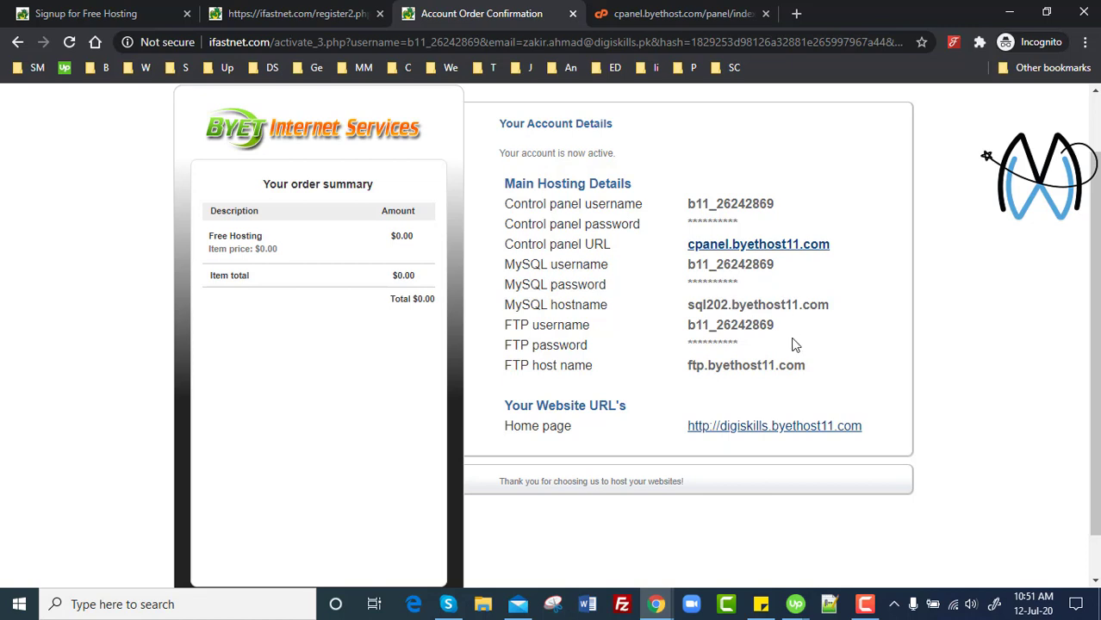
- Open the hosting account's home page link in a new tab and view the site
right_click(763, 428)
left_click(826, 439)
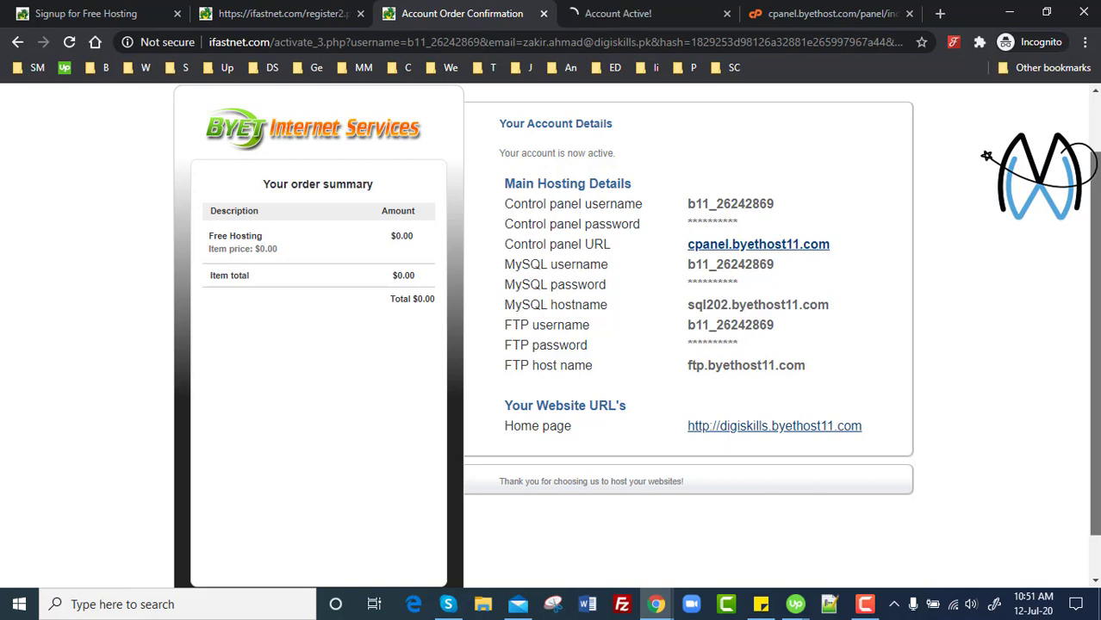
scroll(966, 325, "down", 1)
left_click(663, 14)
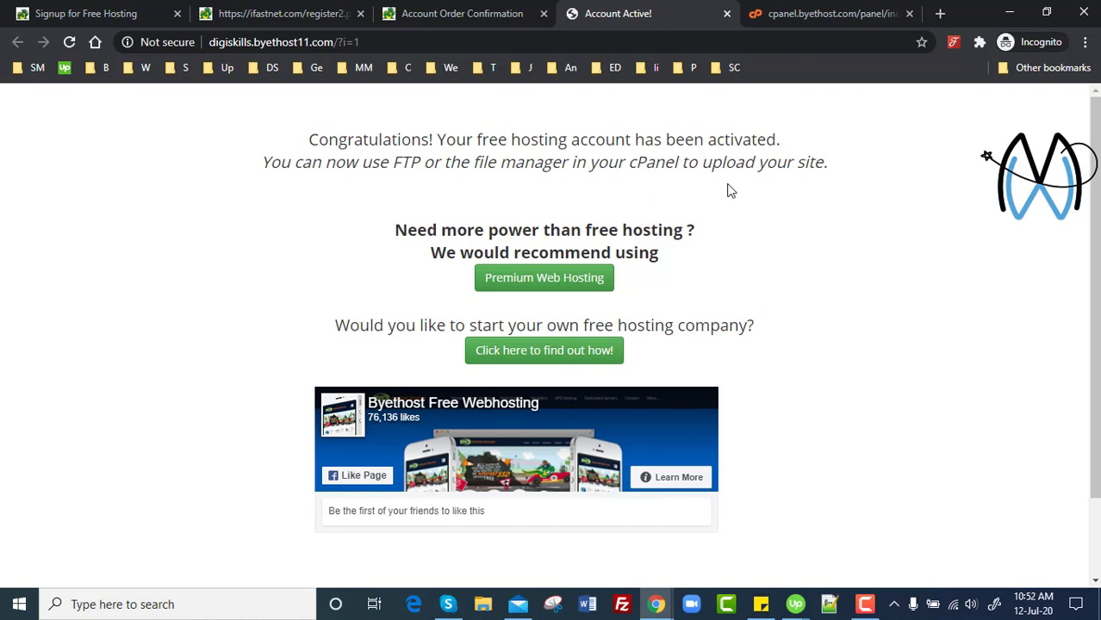
- Recheck the order confirmation's hosting details and examine the hosting control panel's sections from Preferences down to Softaculous Apps Installer
left_click(791, 19)
left_click(413, 14)
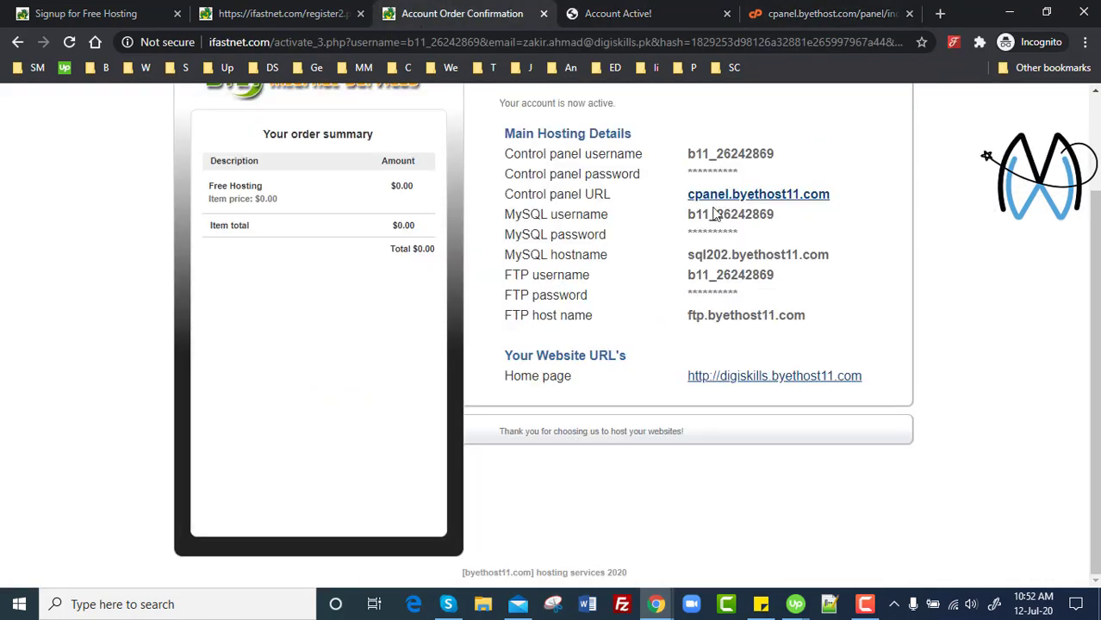
left_click(803, 16)
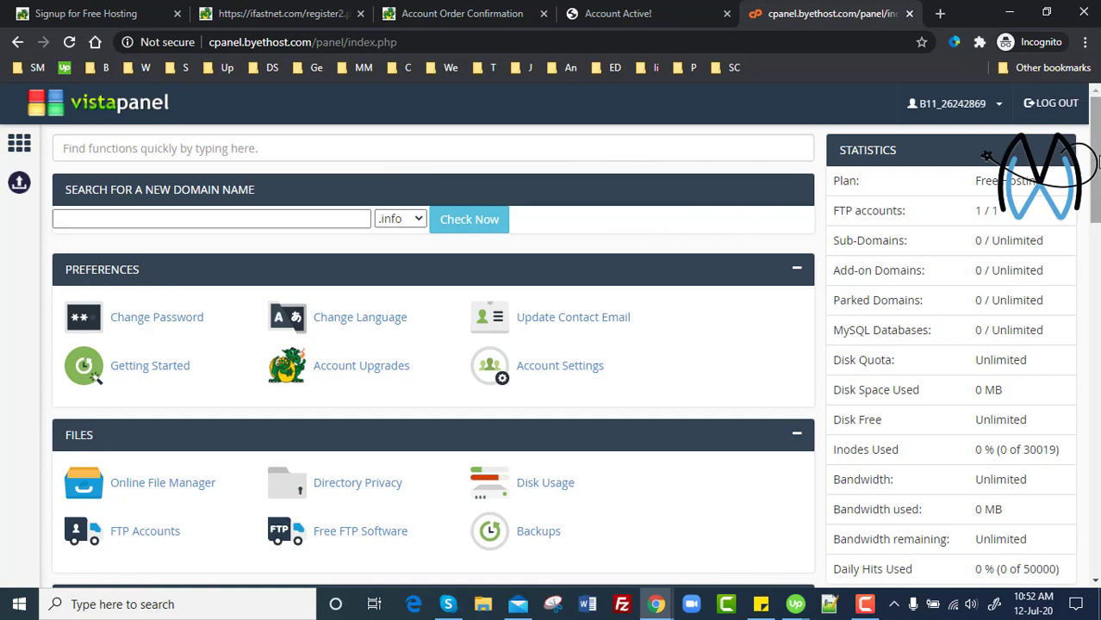
scroll(1098, 164, "down", 1)
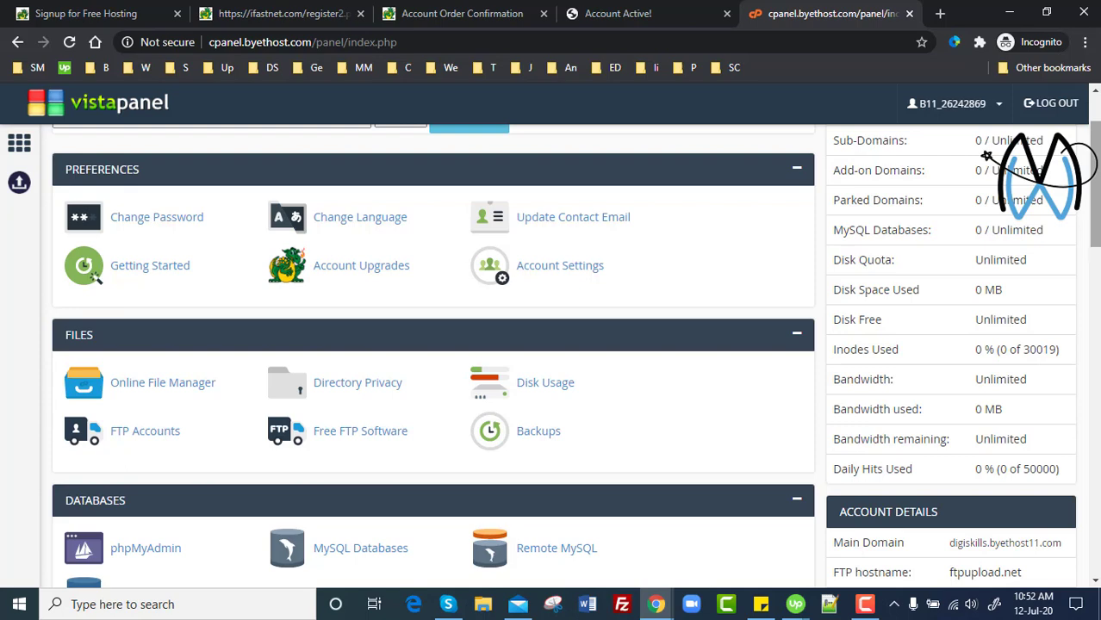
scroll(1095, 172, "down", 1)
scroll(987, 155, "down", 3)
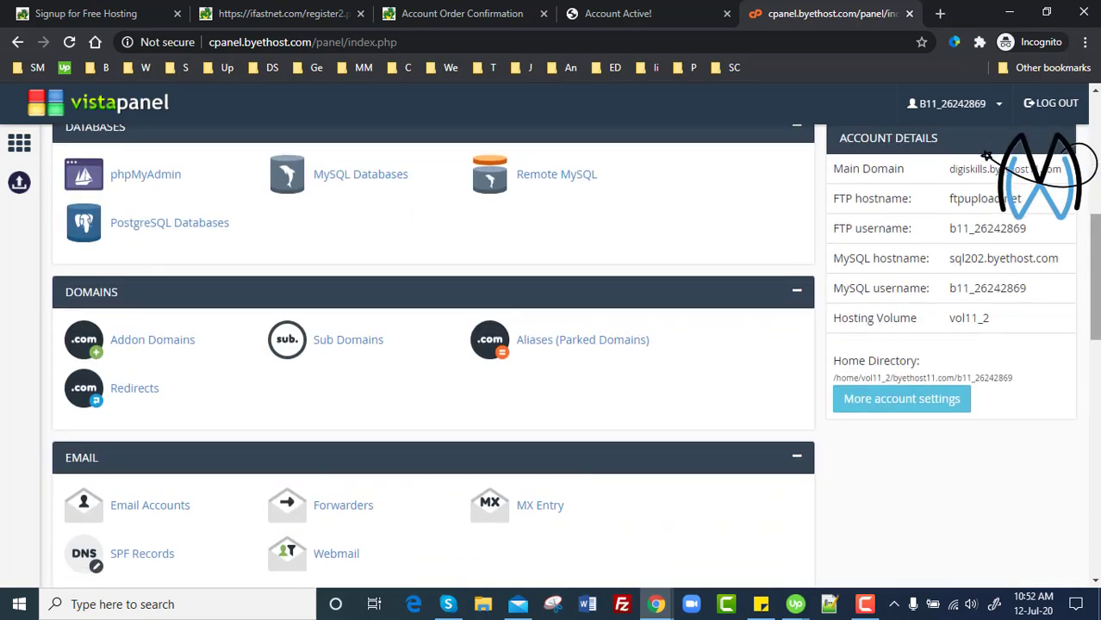
scroll(986, 155, "down", 2)
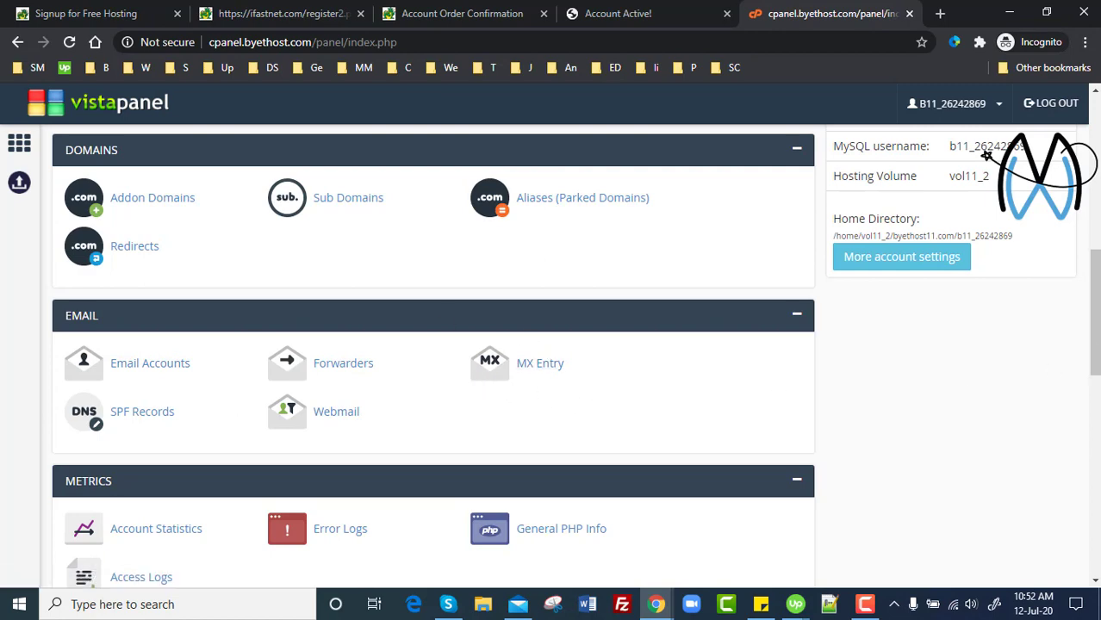
left_click_drag(1096, 354, 1097, 385)
scroll(740, 354, "down", 2)
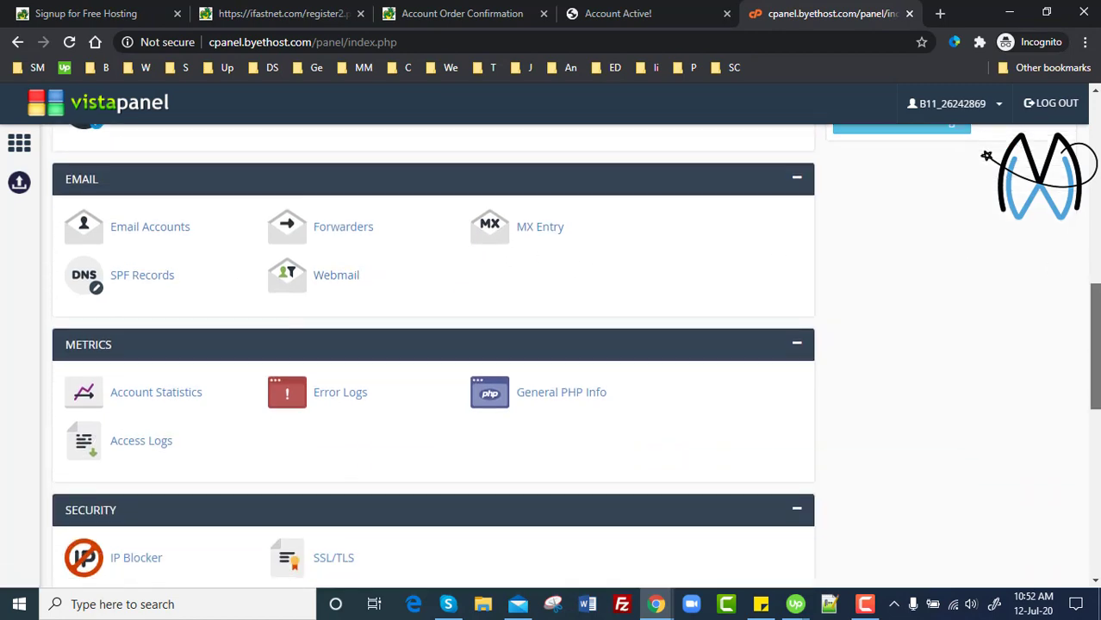
scroll(433, 356, "down", 5)
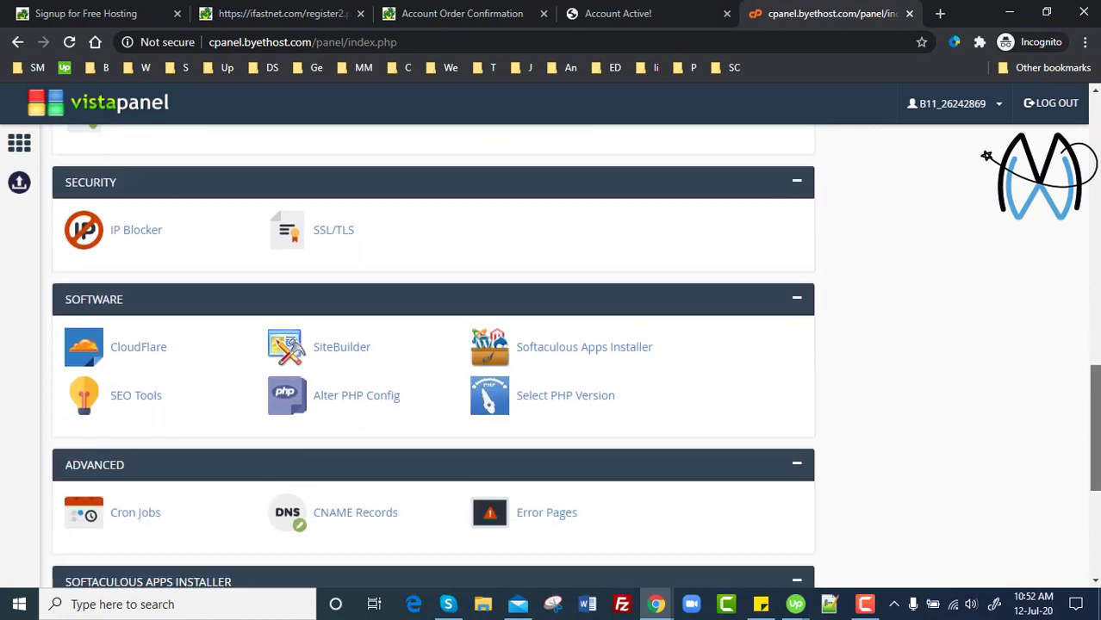
scroll(575, 358, "down", 1)
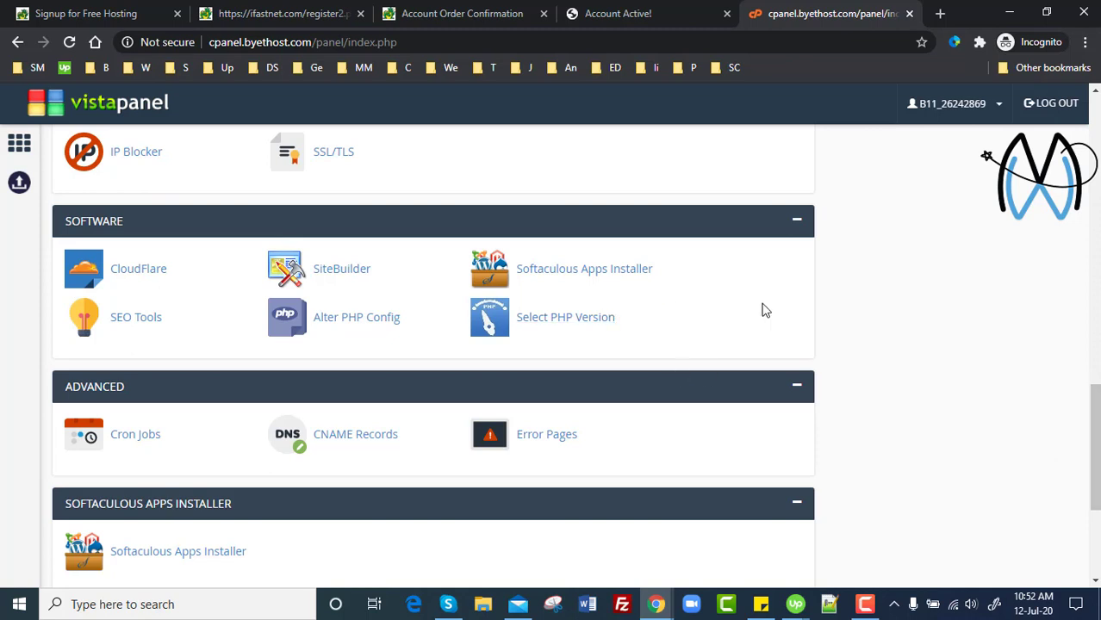
scroll(1097, 467, "down", 1)
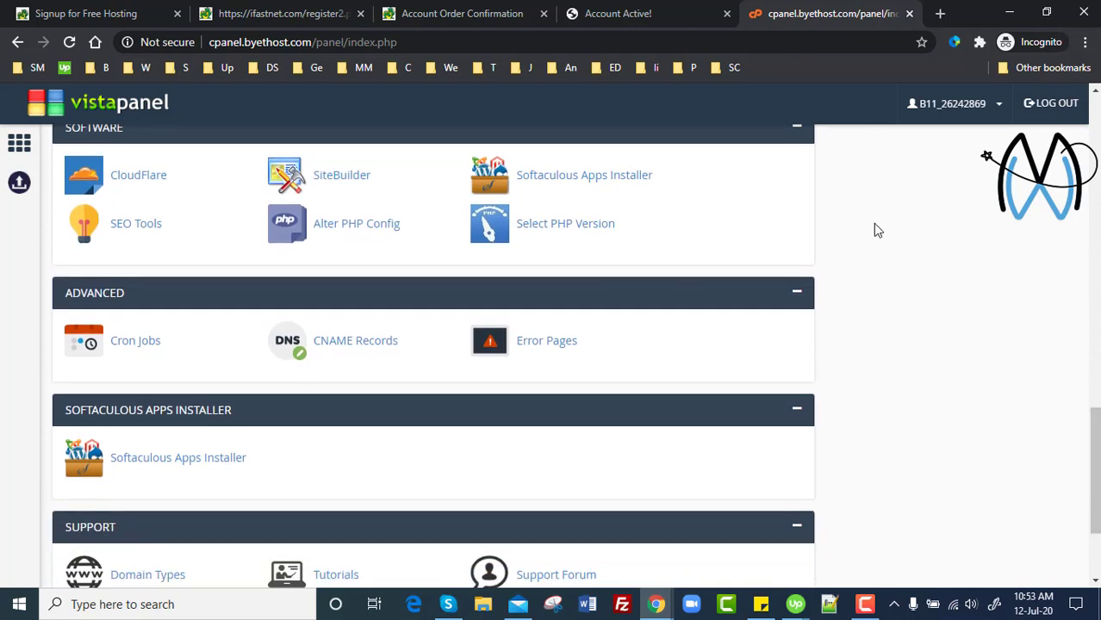
- Launch Softaculous Apps Installer from the control panel and open the WordPress installation form
left_click(186, 459)
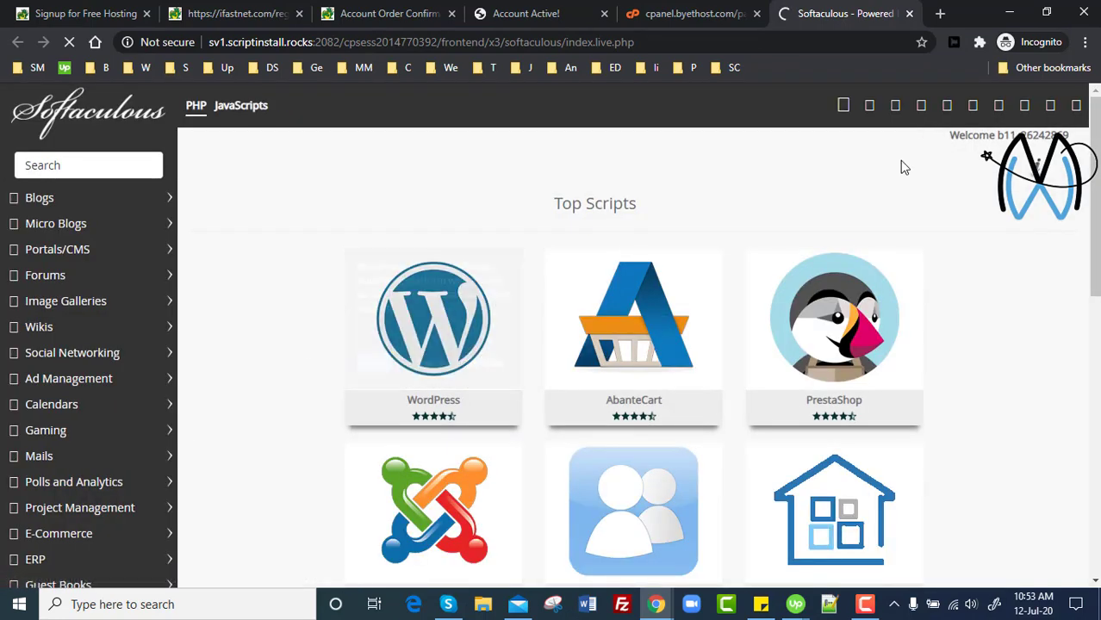
mouse_move(1099, 218)
left_mouse_down()
mouse_move(1098, 441)
mouse_move(1096, 222)
left_mouse_up()
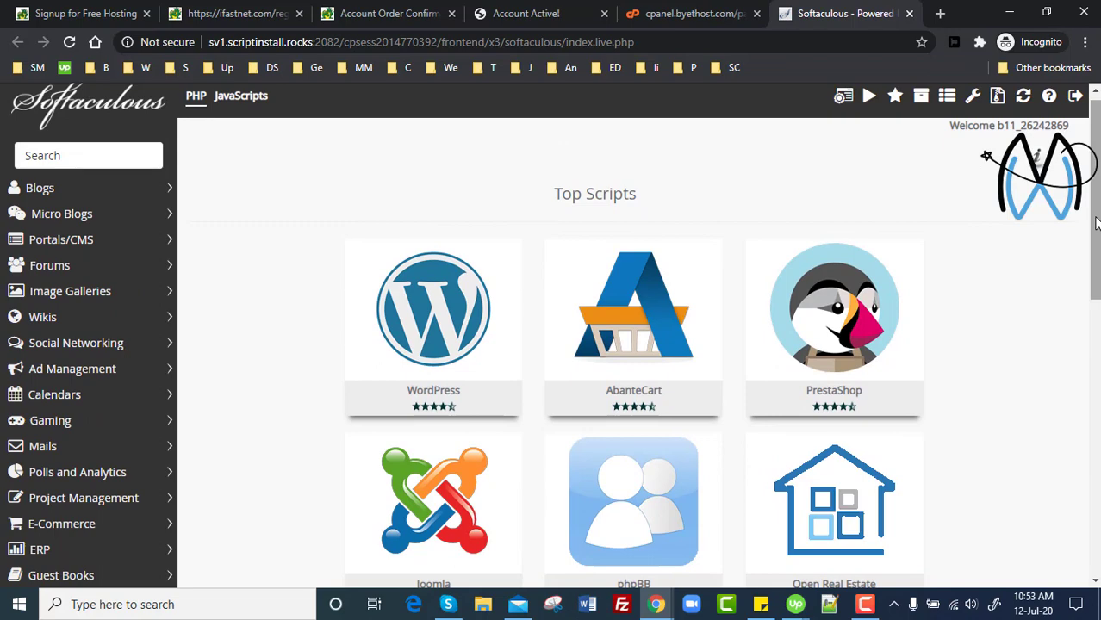
mouse_move(507, 265)
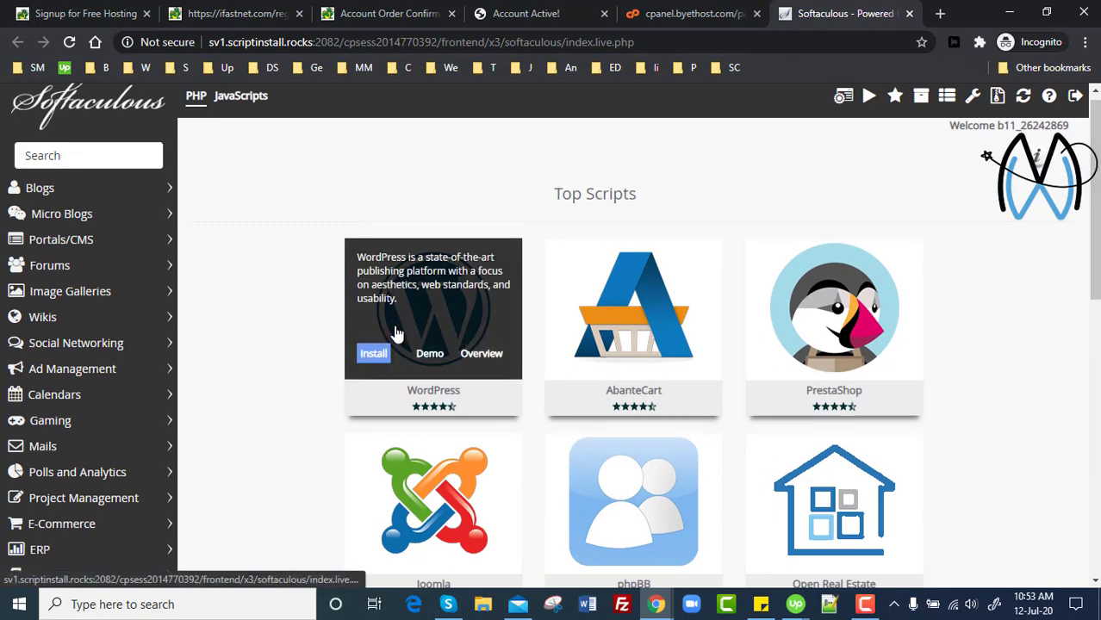
left_click(372, 355)
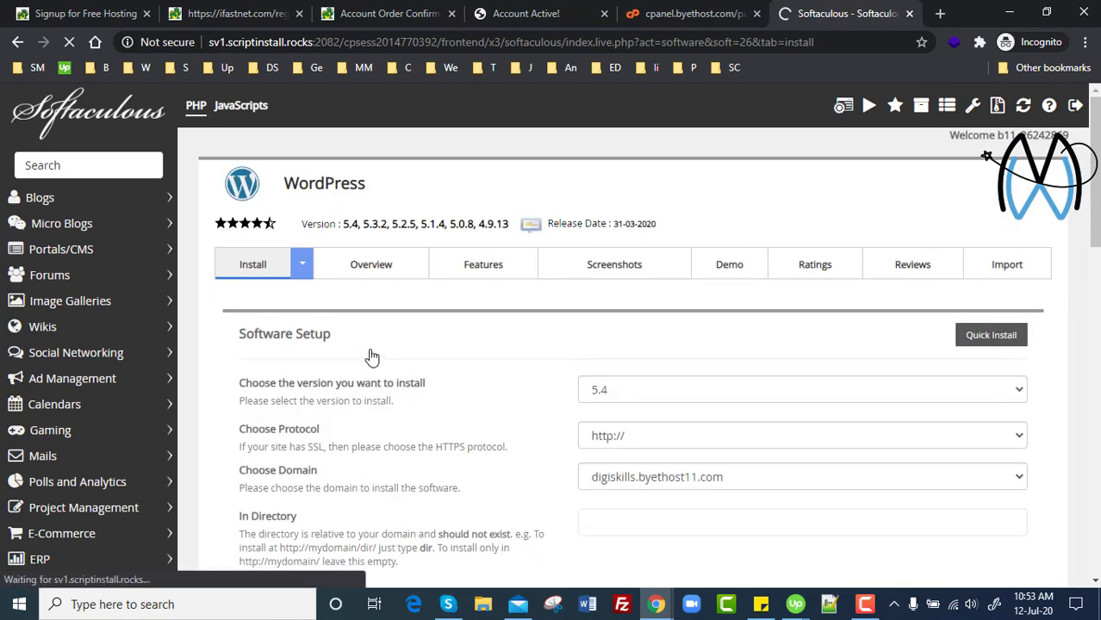
scroll(1092, 284, "down", 2)
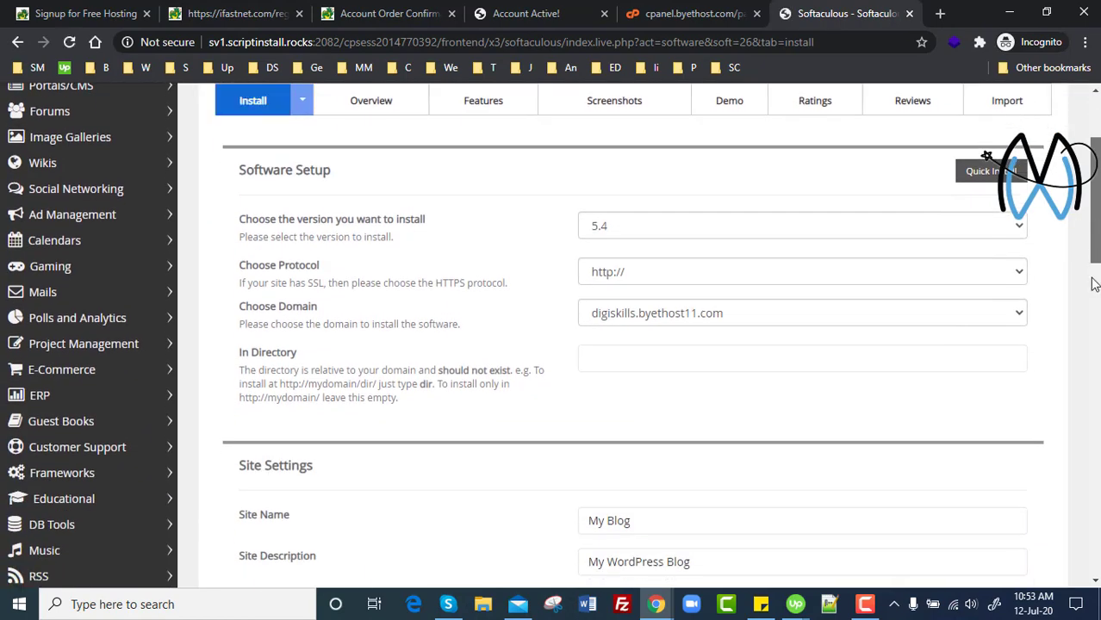
scroll(1092, 284, "down", 2)
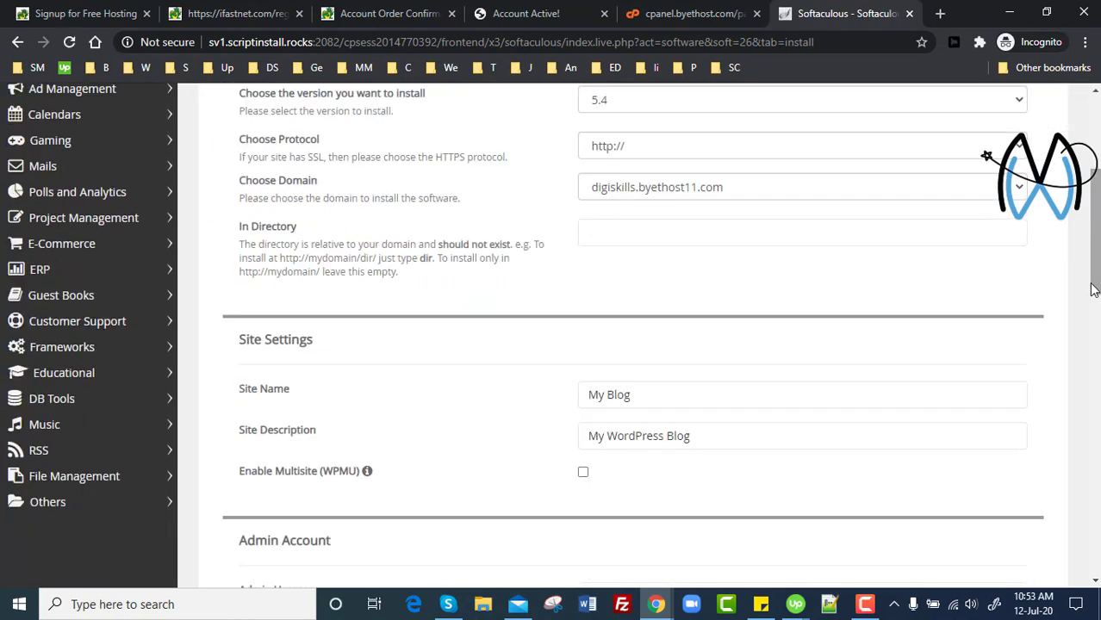
left_click(752, 194)
left_click(752, 197)
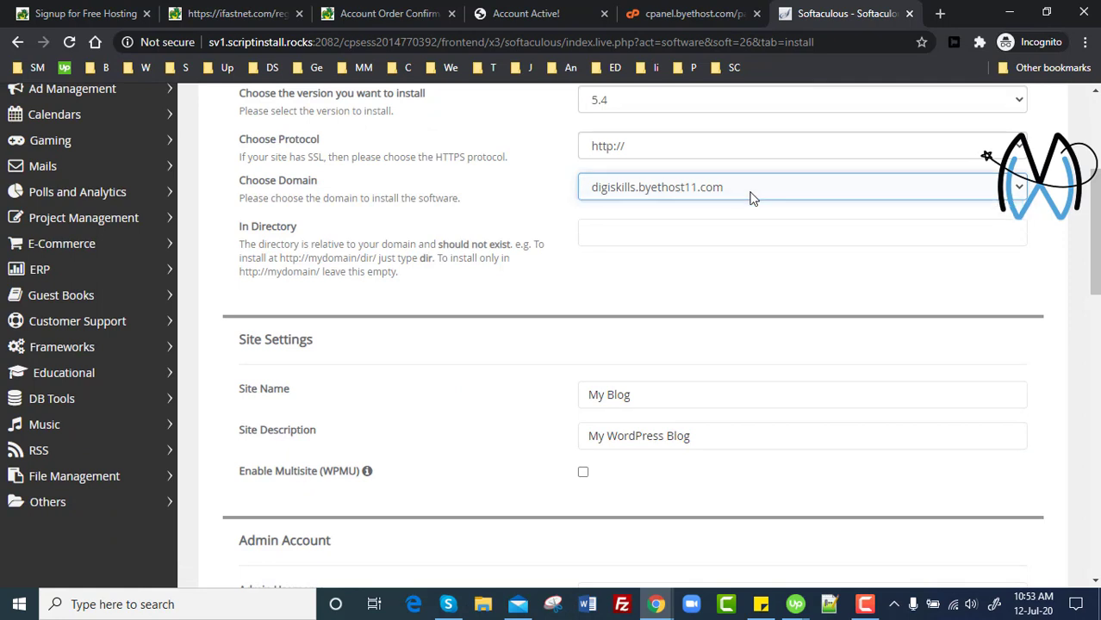
left_click(712, 155)
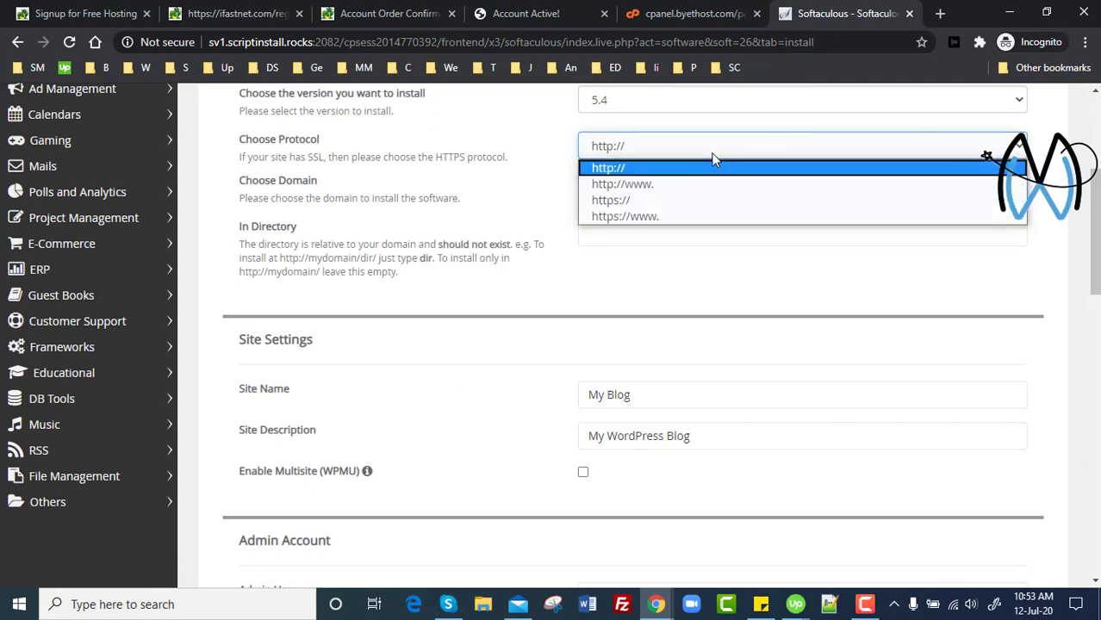
left_click(639, 202)
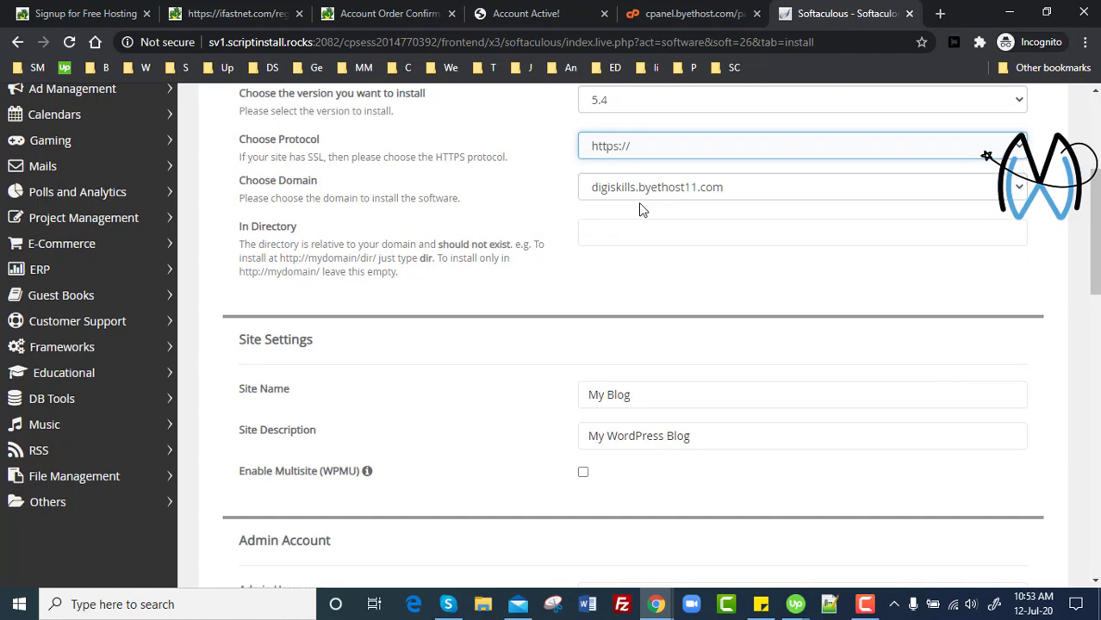
scroll(639, 202, "up", 2)
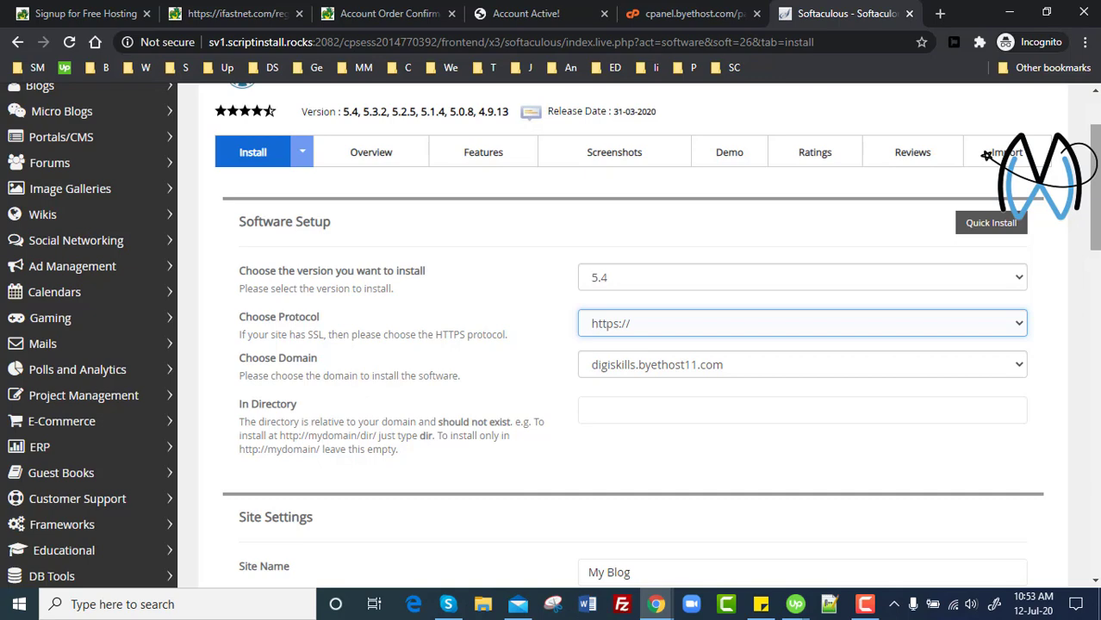
scroll(516, 284, "down", 2)
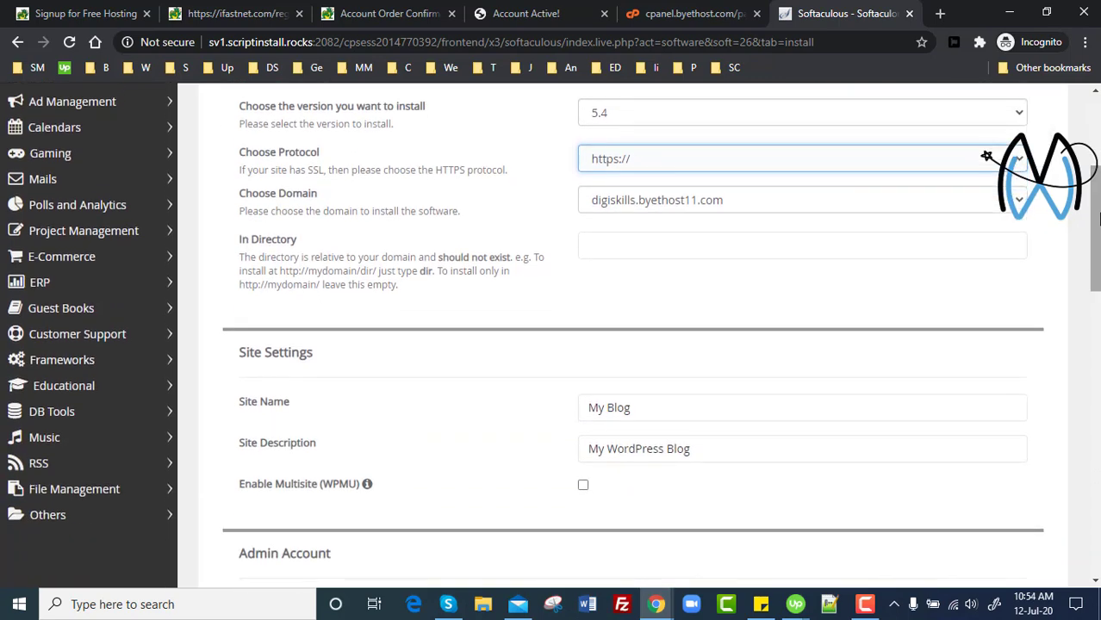
left_click(676, 242)
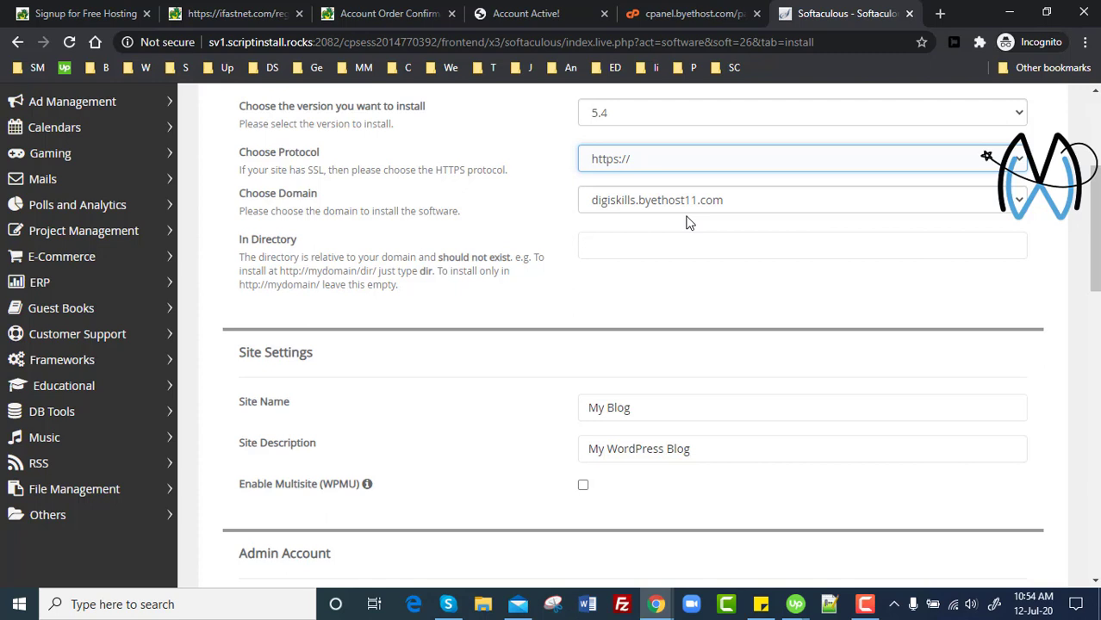
left_click(668, 235)
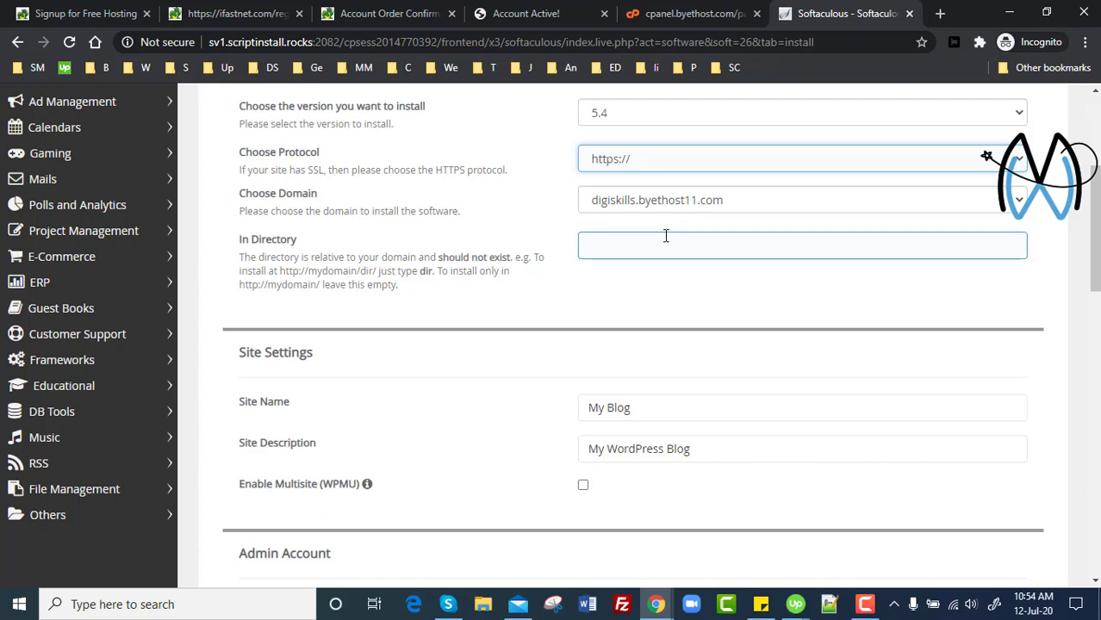
type("wp")
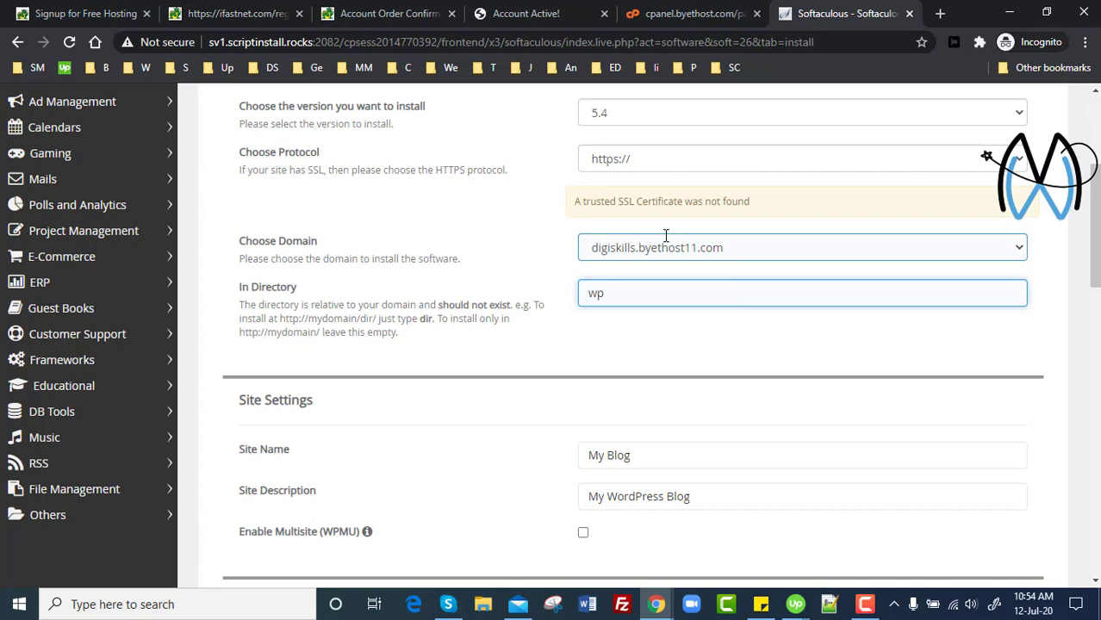
double_click(635, 294)
key("BackSpace")
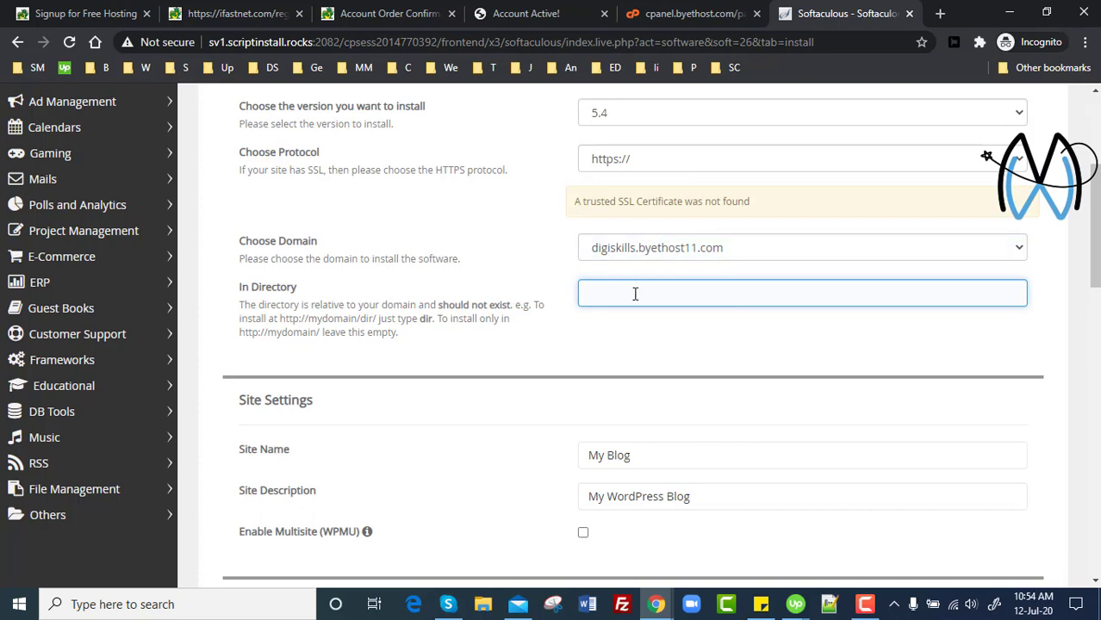
left_click(645, 170)
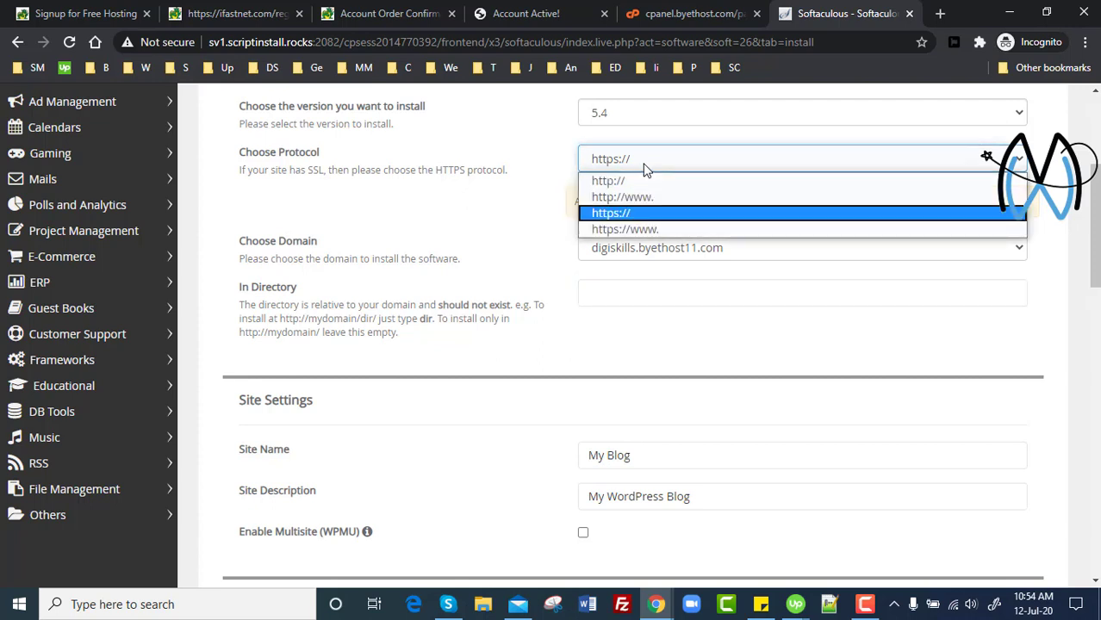
left_click(633, 184)
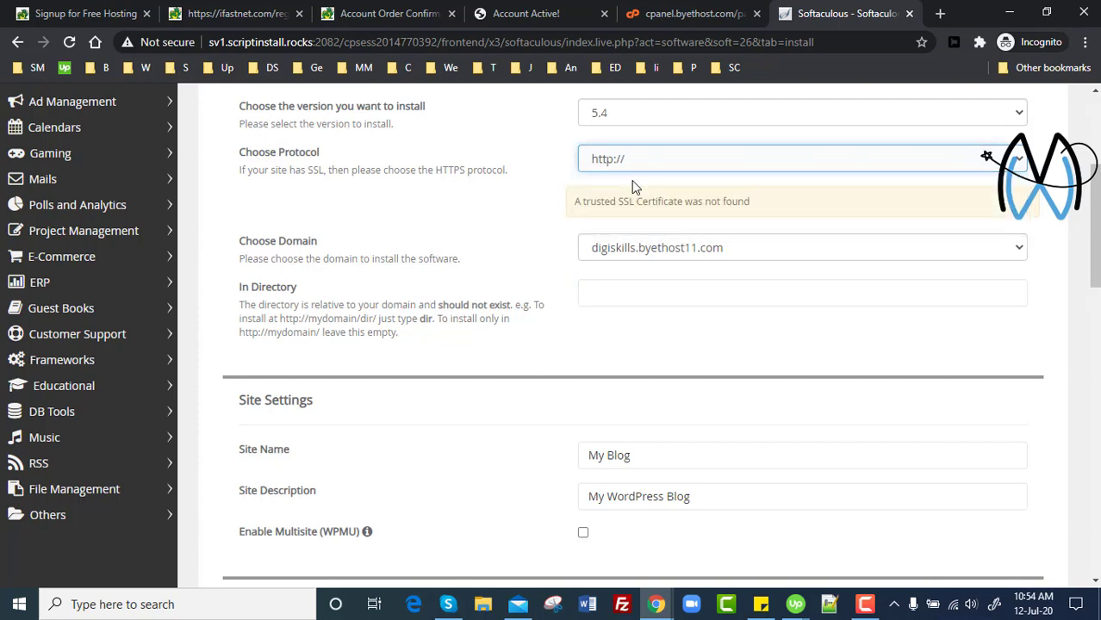
left_click(526, 247)
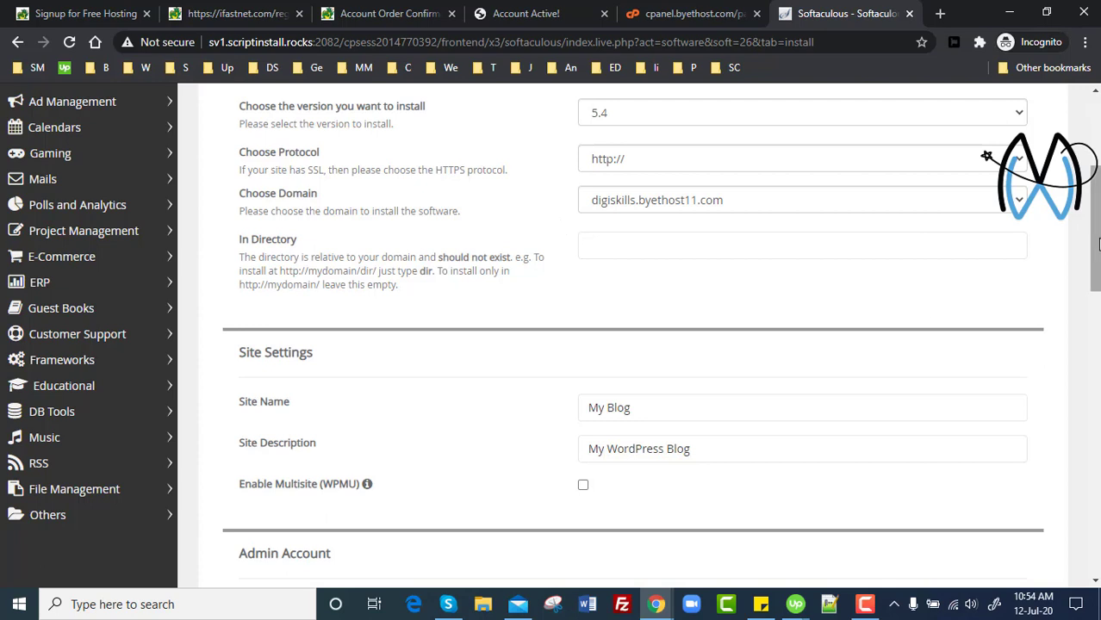
- Set the site name to DigiSkills in the WordPress site settings
scroll(947, 305, "down", 3)
triple_click(695, 267)
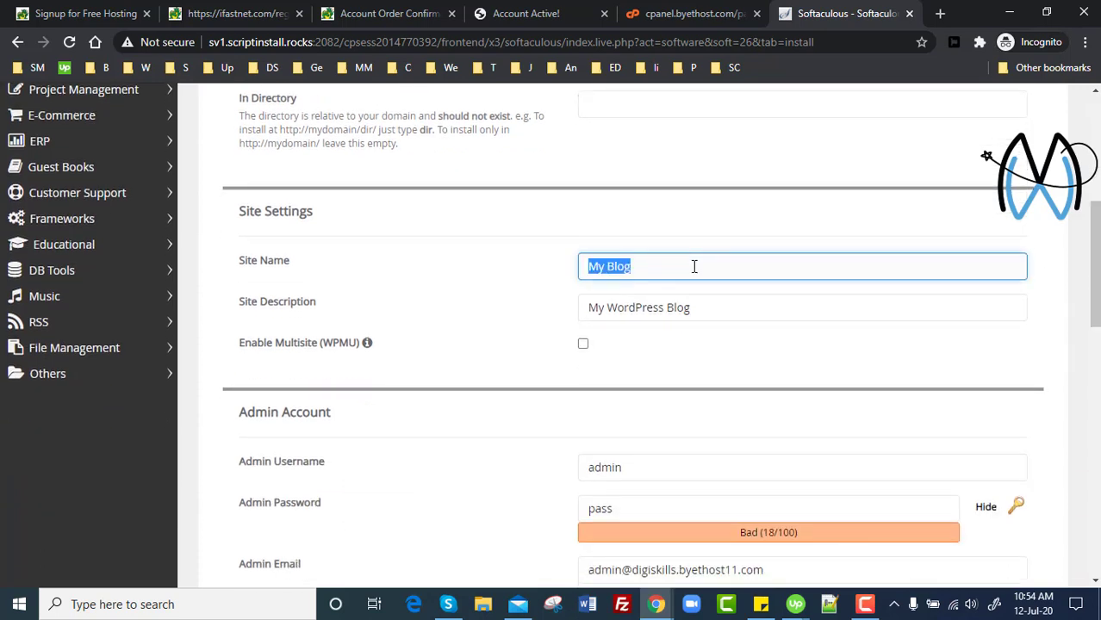
type("Digis")
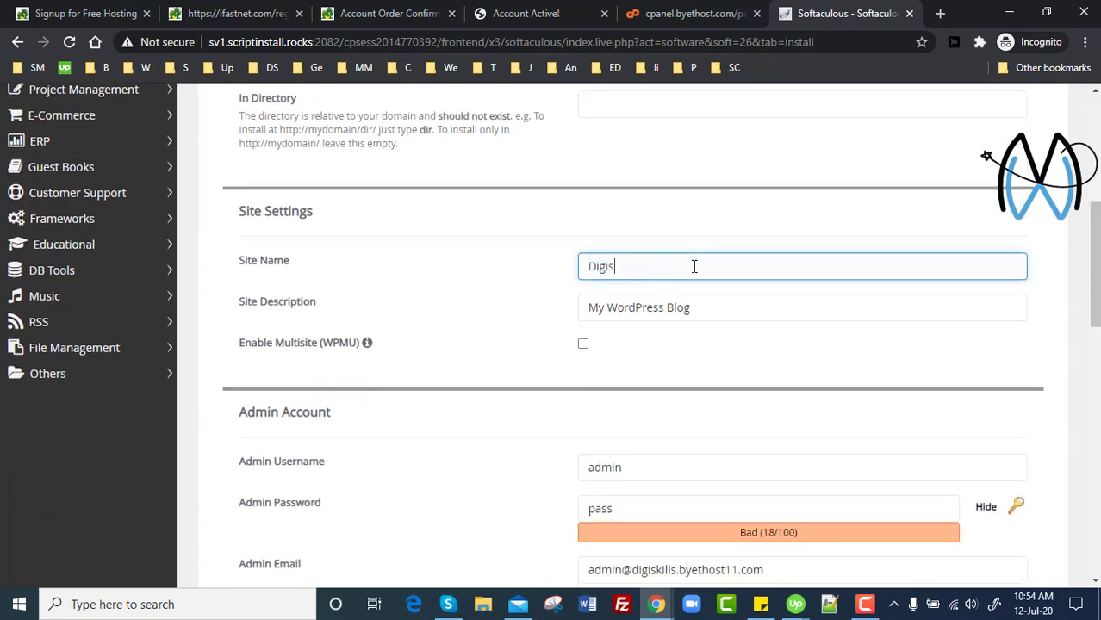
key("BackSpace")
key("BackSpace")
type("iSkills")
key("Tab")
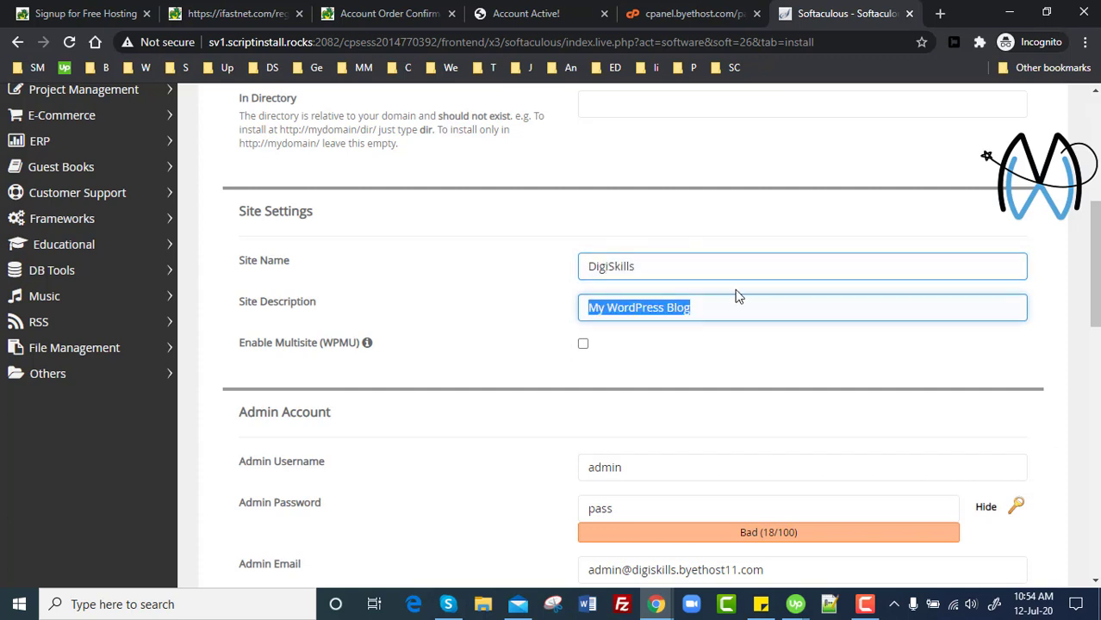
- Set the WordPress admin username to admindigiskills
scroll(629, 258, "down", 3)
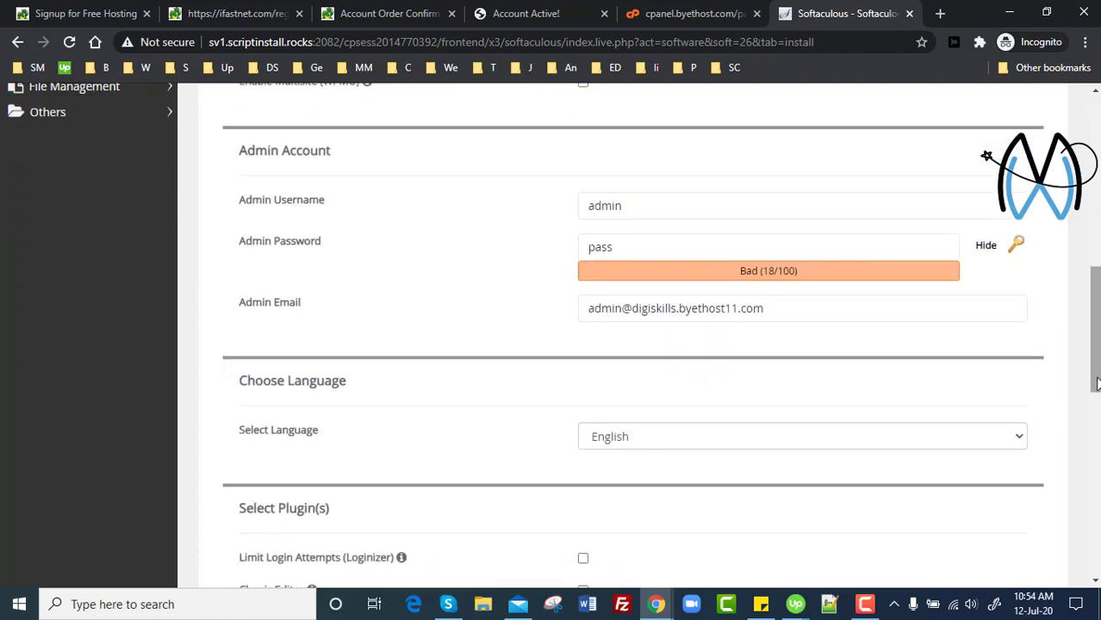
left_click(629, 238)
left_click(661, 201)
double_click(663, 199)
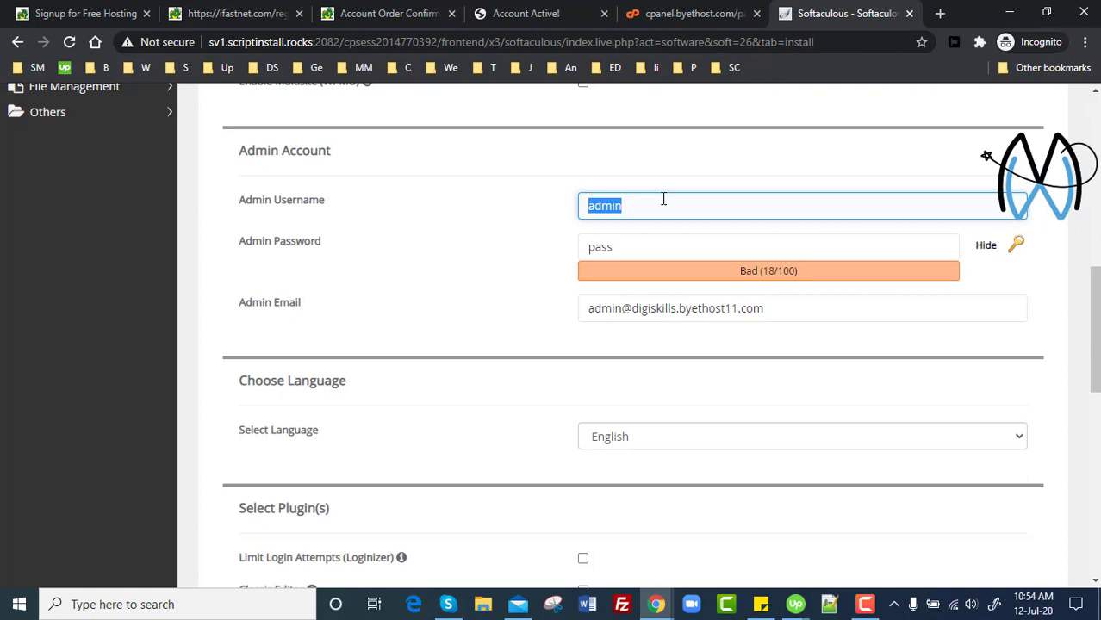
left_click(663, 199)
type("did")
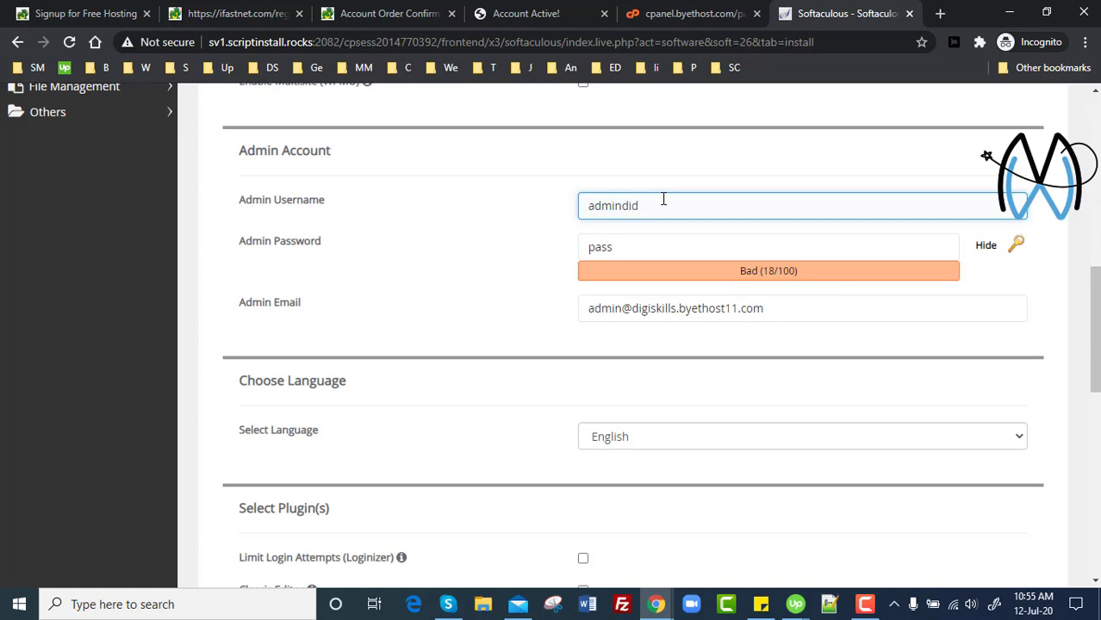
key("BackSpace")
type("gisl")
key("BackSpace")
type("kills")
- Replace the default admin password with an automatically generated one
left_click(631, 247)
double_click(631, 247)
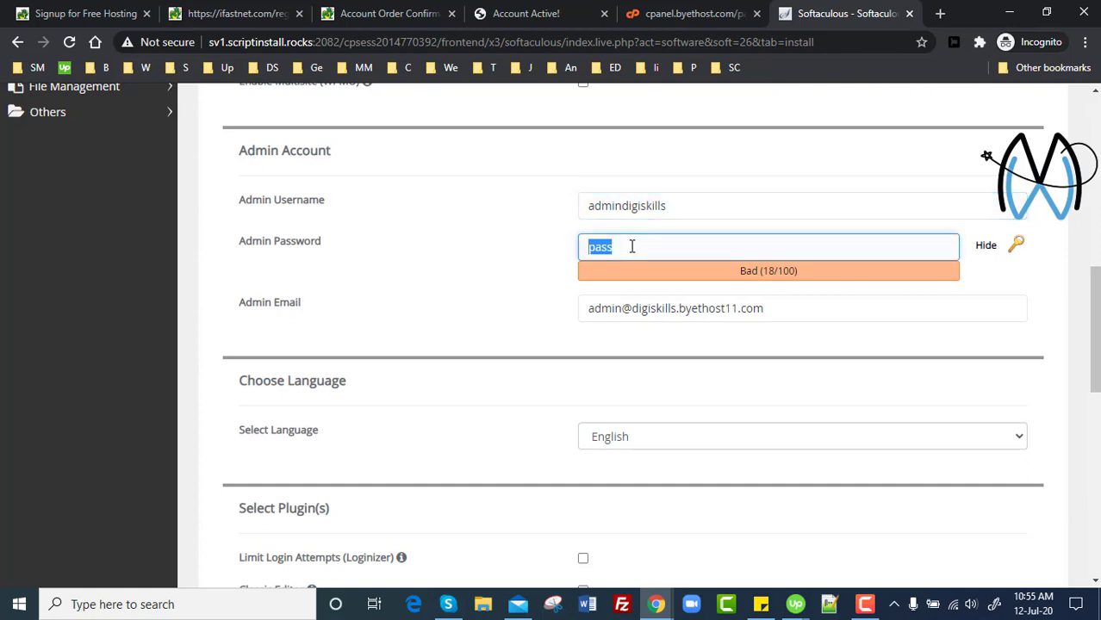
left_click(1015, 248)
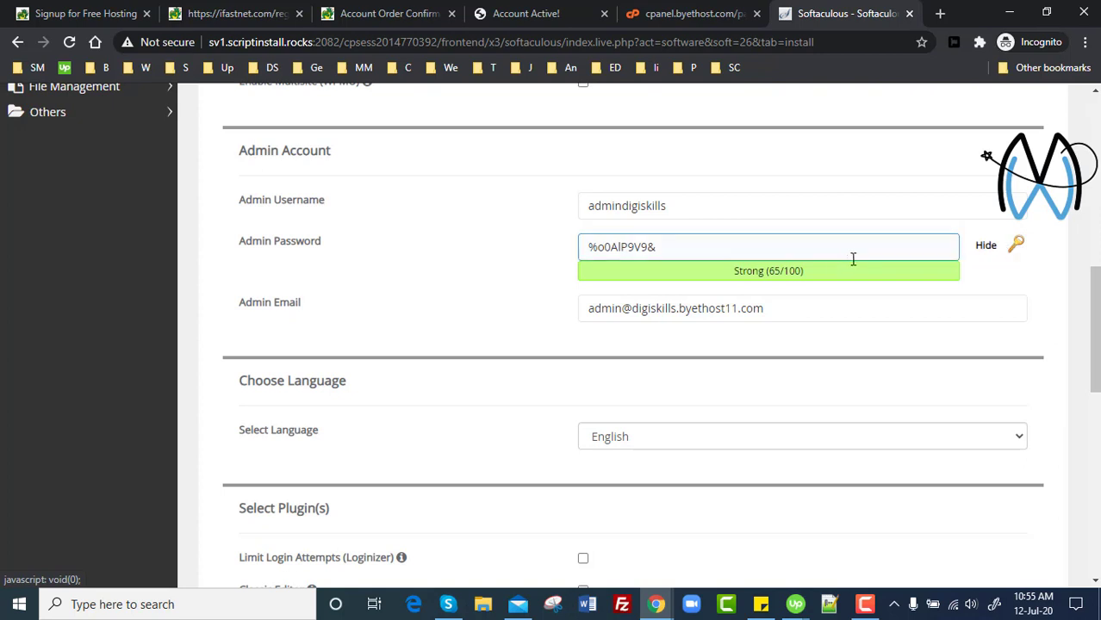
double_click(763, 254)
triple_click(763, 254)
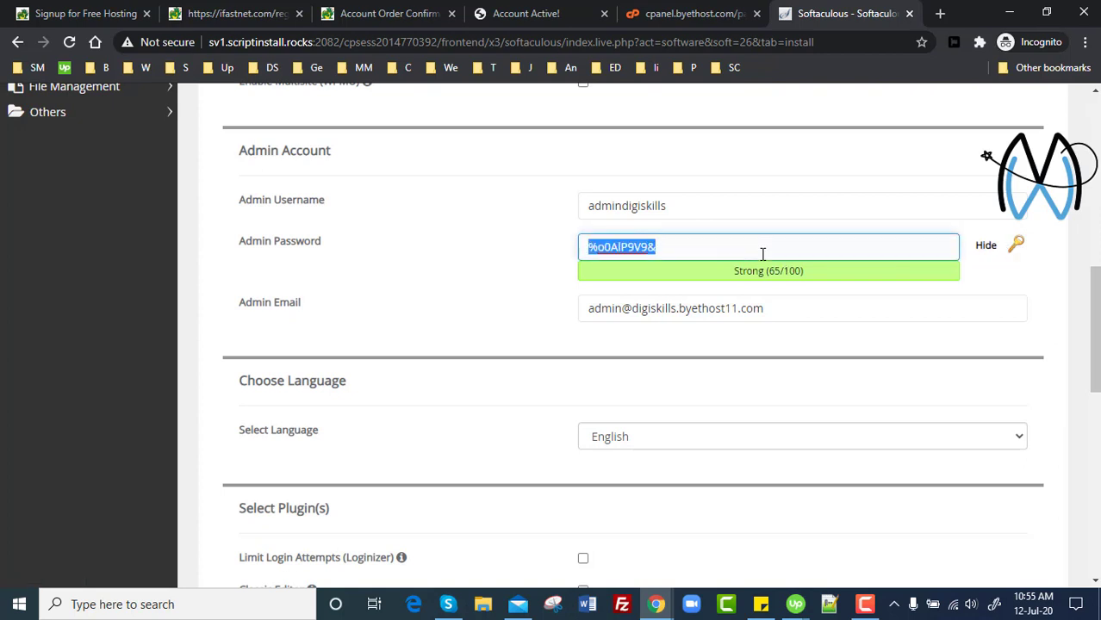
left_click(513, 285)
- Keep the admin email, English language, unselected plugins and default theme as they are, and install WordPress
left_click(742, 305)
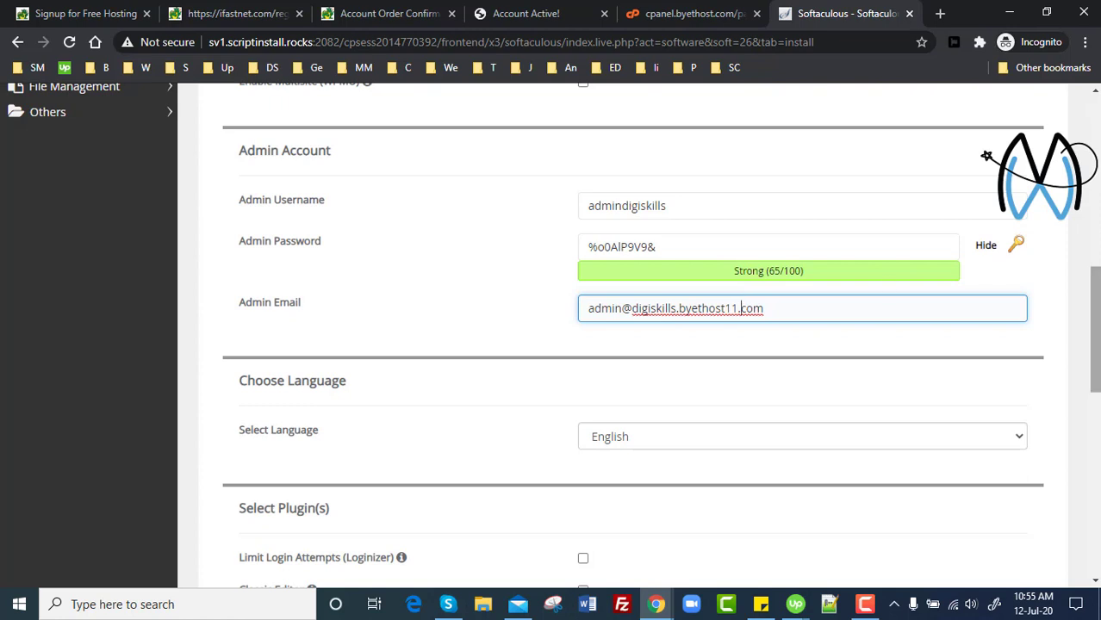
scroll(743, 301, "down", 3)
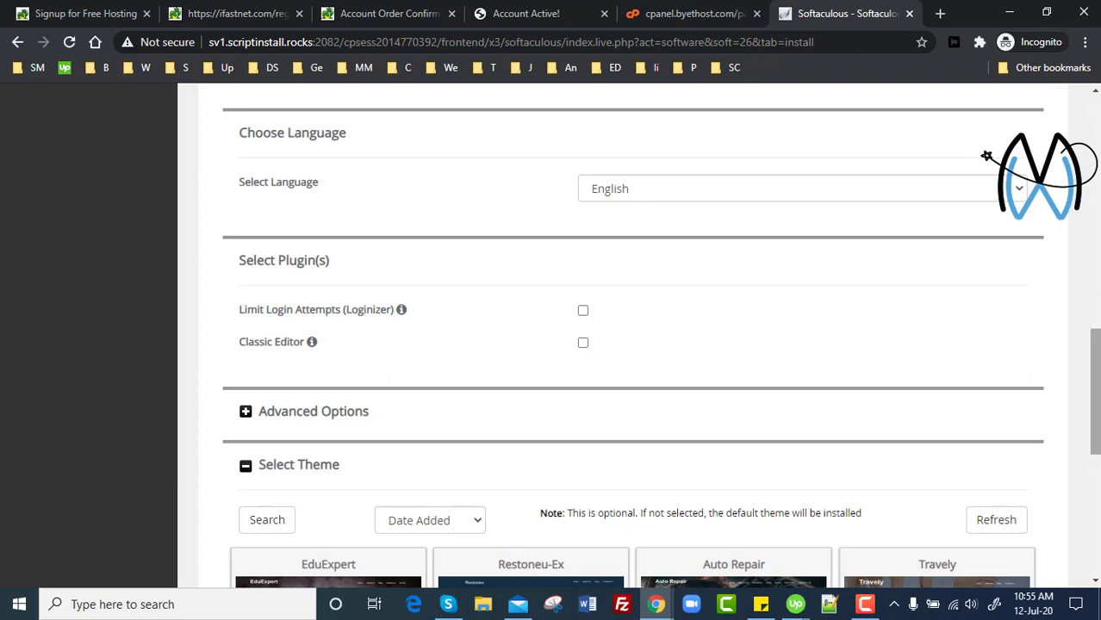
left_click_drag(1098, 388, 1100, 416)
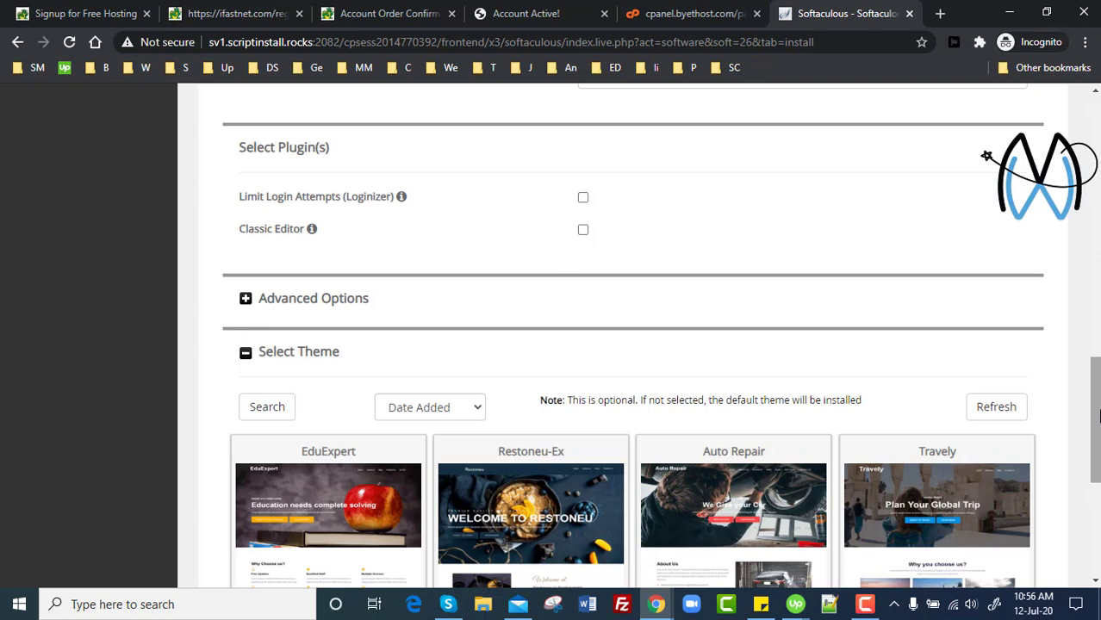
left_click_drag(1097, 416, 1096, 486)
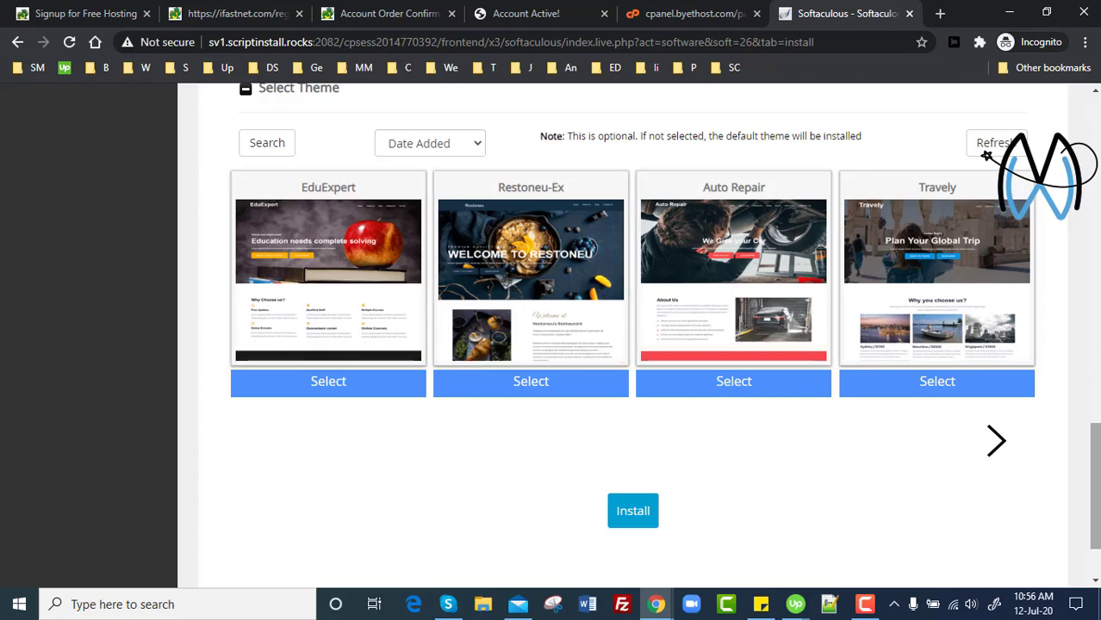
left_click_drag(1096, 486, 1097, 512)
left_click(643, 422)
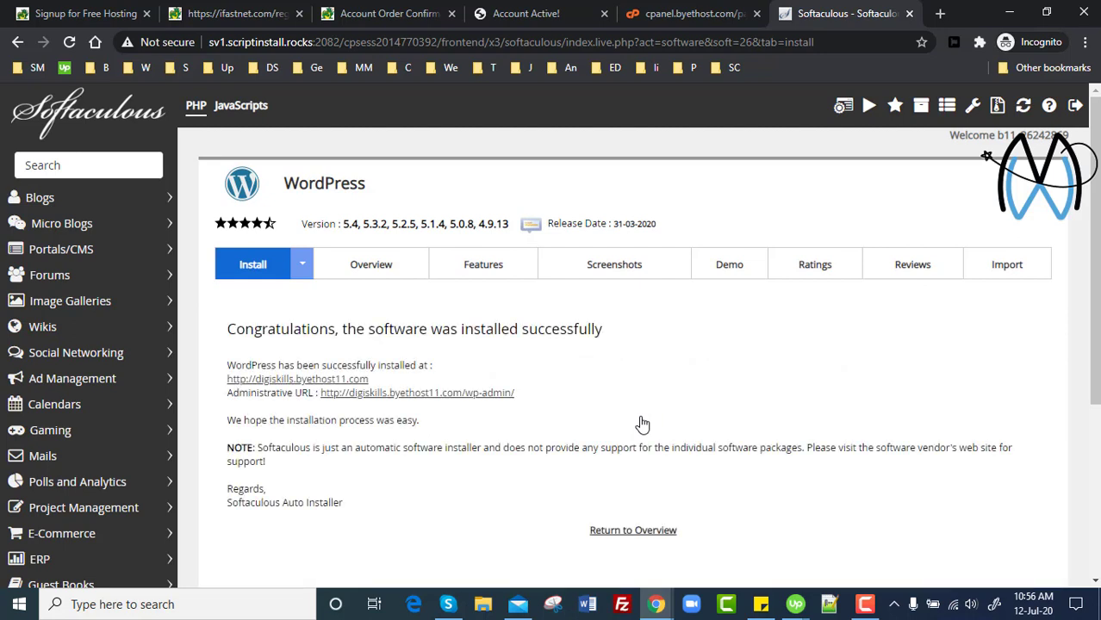
- Open the new WordPress site's address and its administrative URL in separate new tabs
scroll(1094, 258, "down", 1)
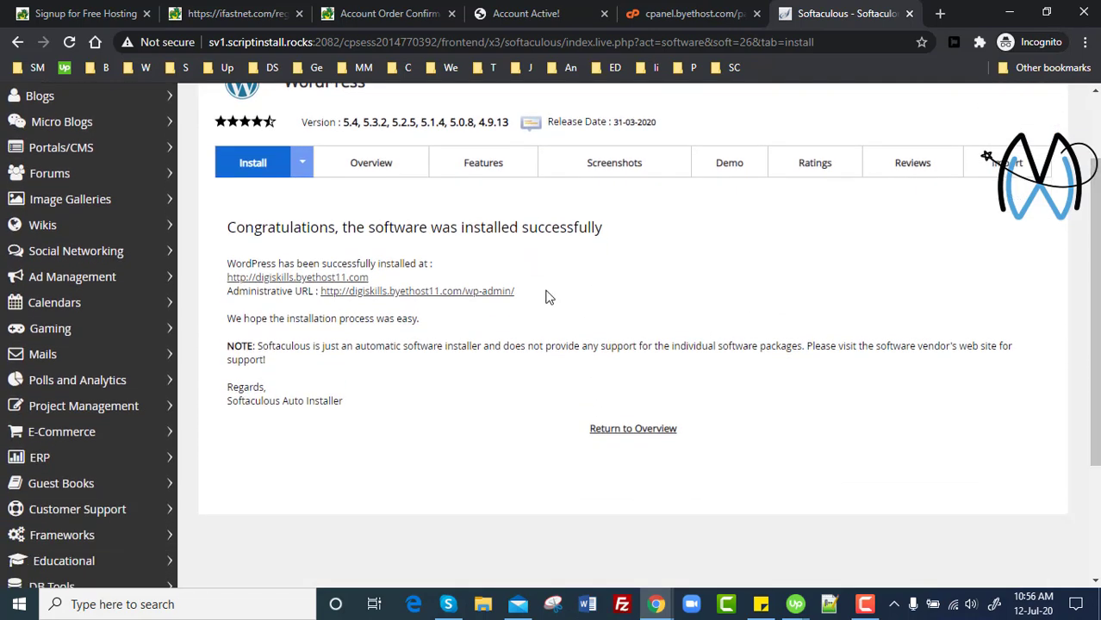
right_click(308, 279)
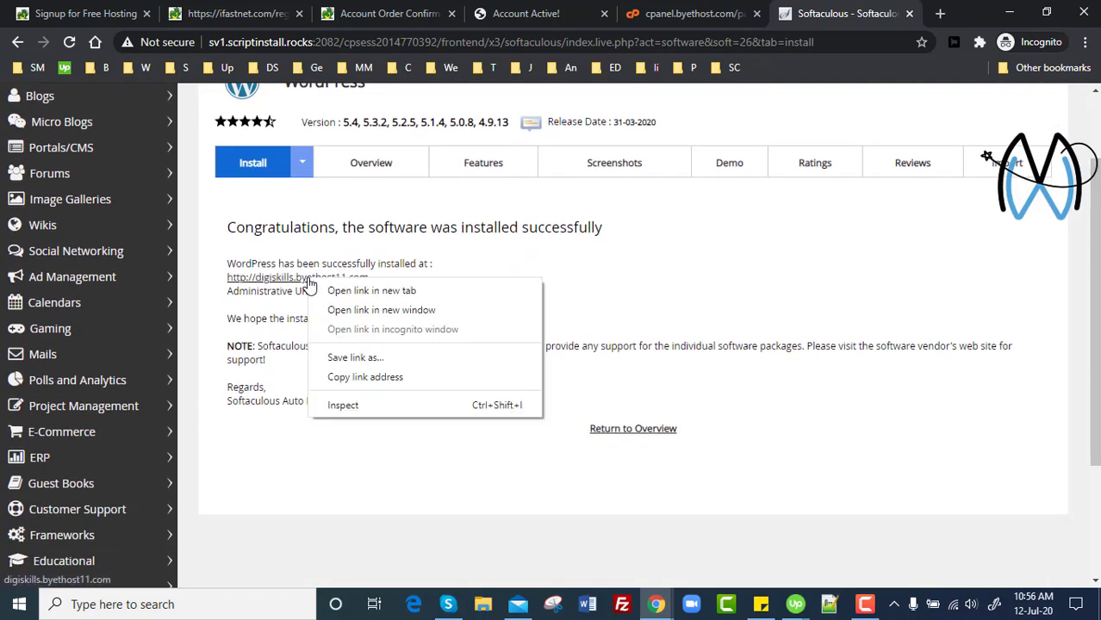
left_click(335, 291)
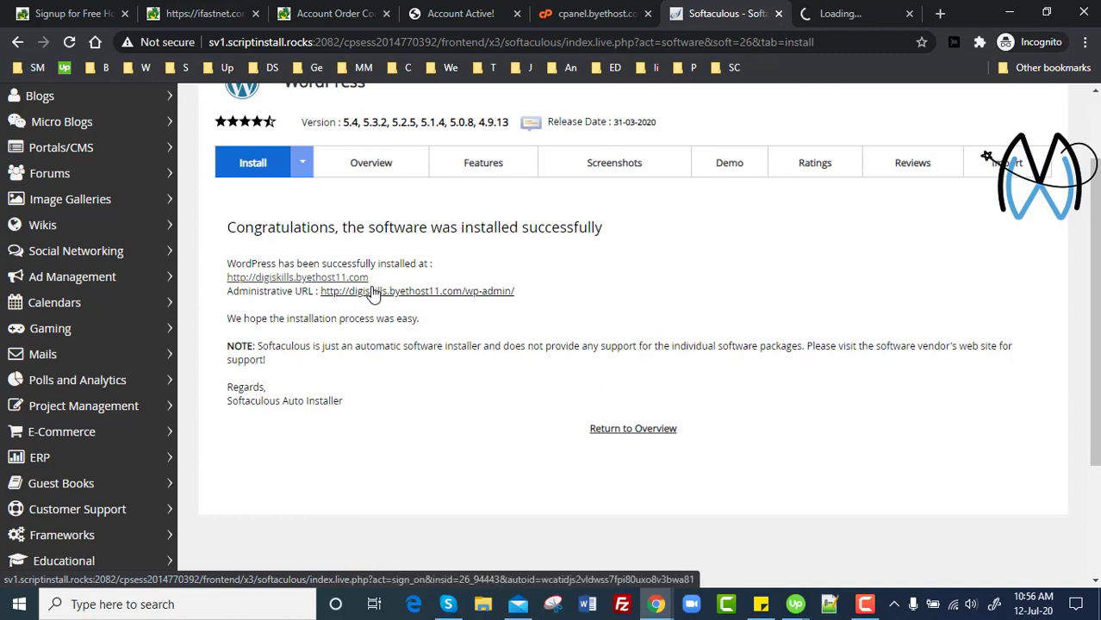
right_click(372, 293)
left_click(387, 299)
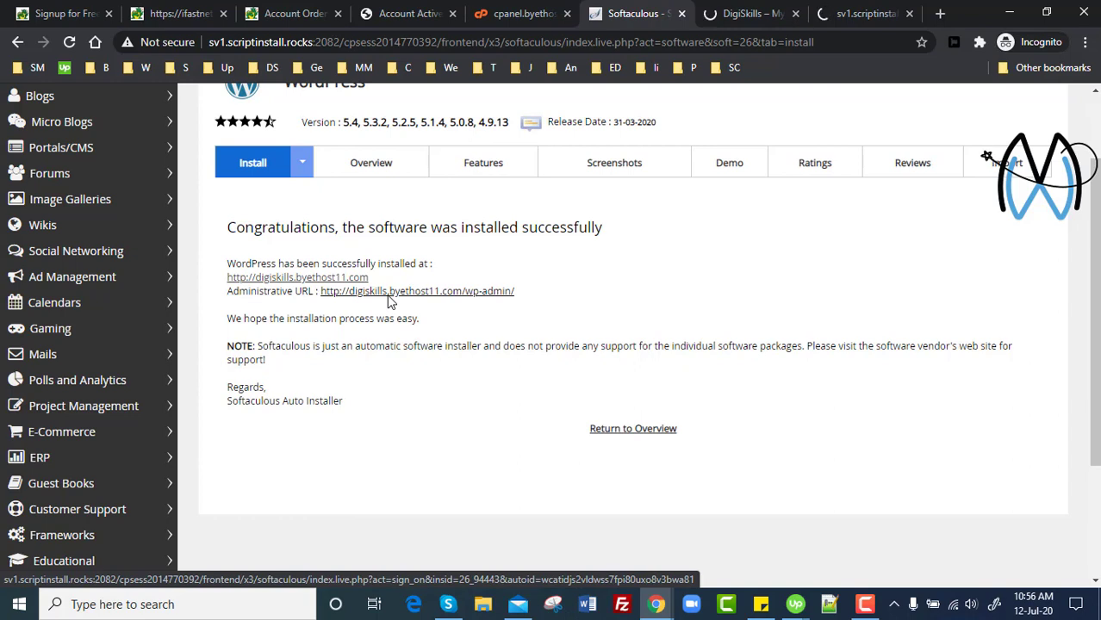
- Check the new site's address and look through its home page, and view its WordPress dashboard
left_click(755, 11)
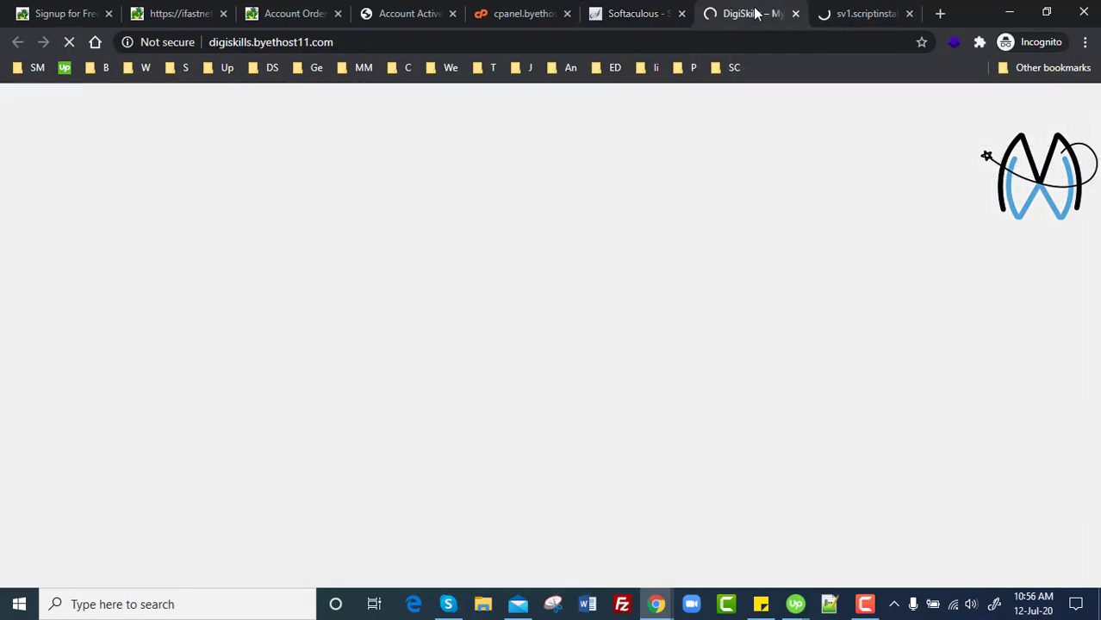
left_click(450, 38)
double_click(449, 36)
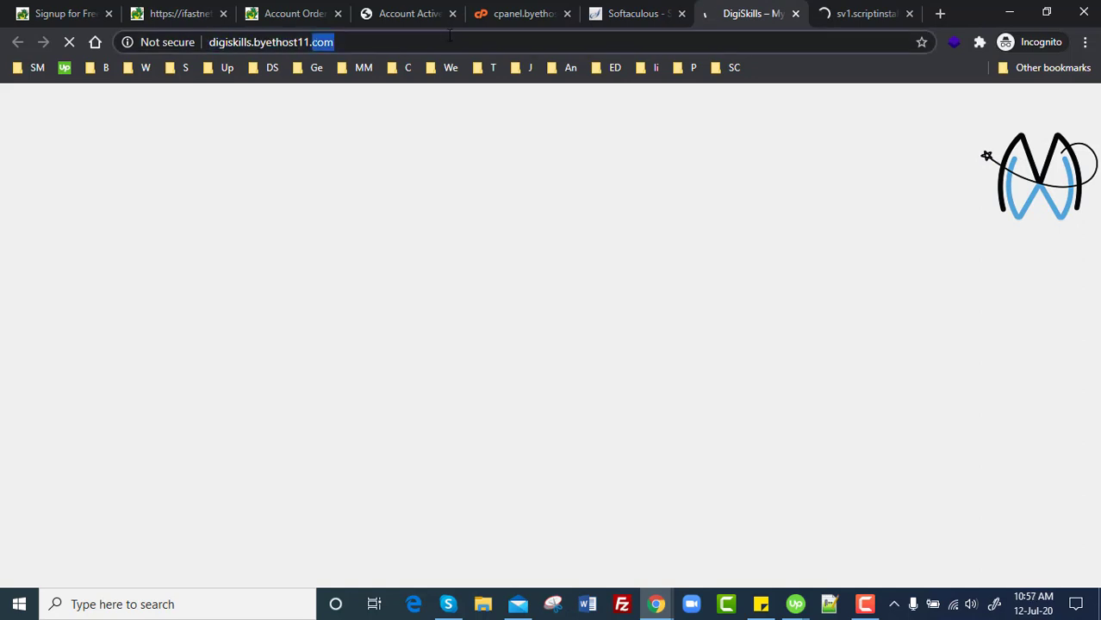
double_click(463, 38)
triple_click(463, 38)
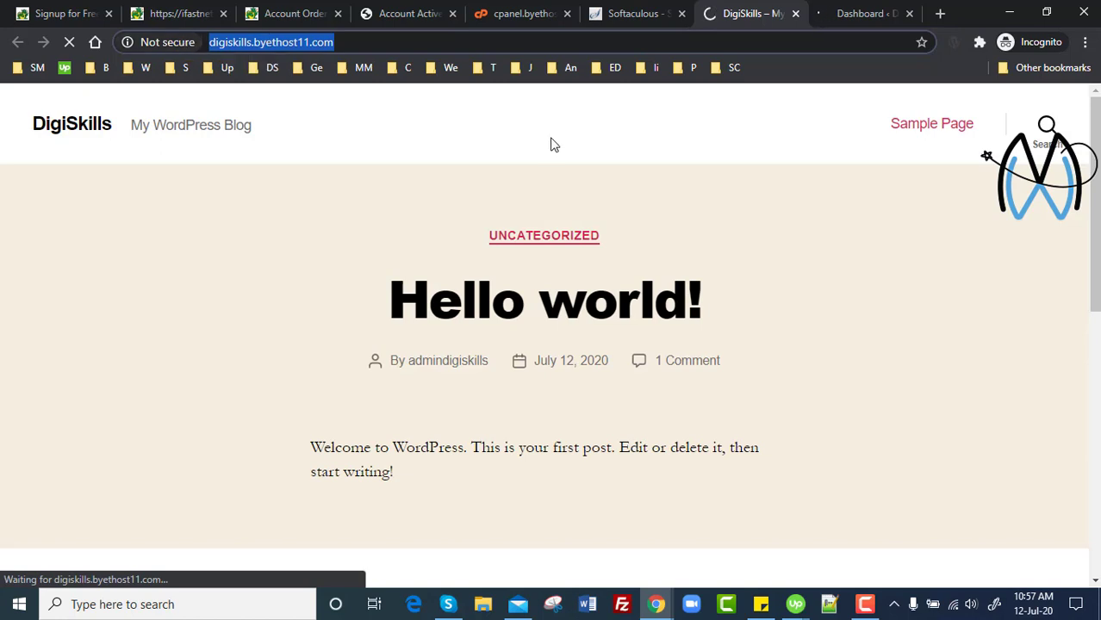
scroll(1095, 259, "down", 1)
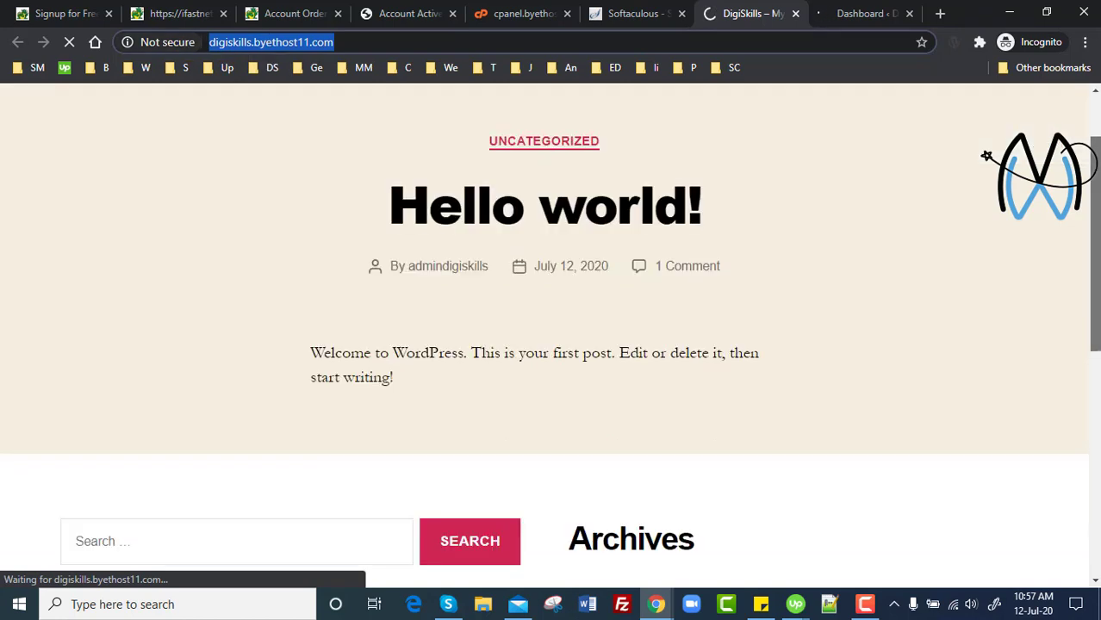
scroll(1096, 345, "down", 3)
scroll(1098, 427, "down", 1)
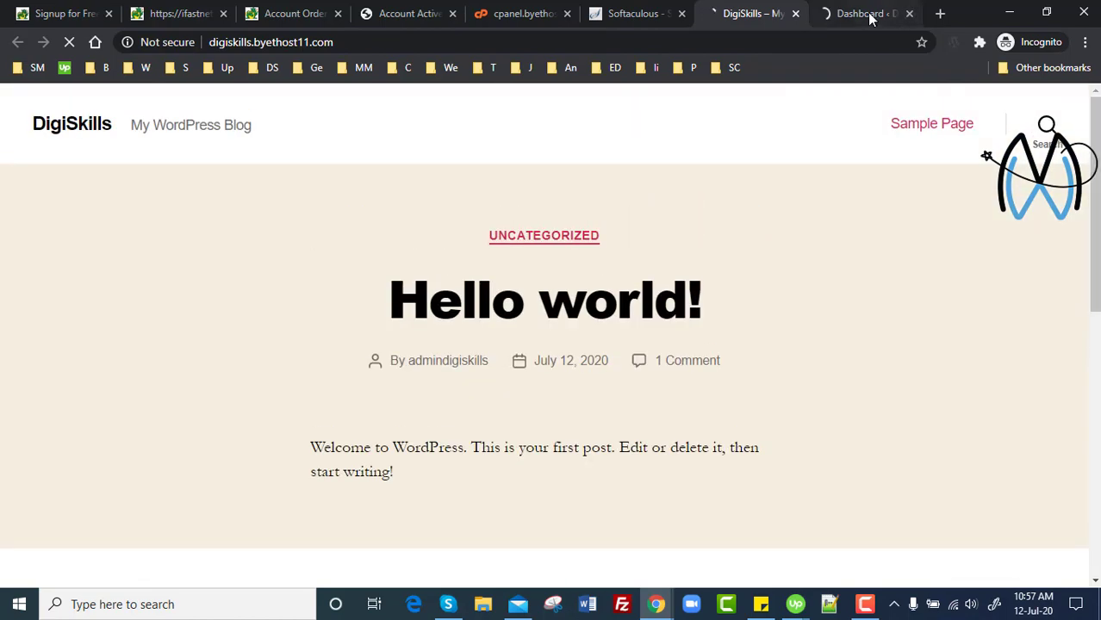
left_click(865, 14)
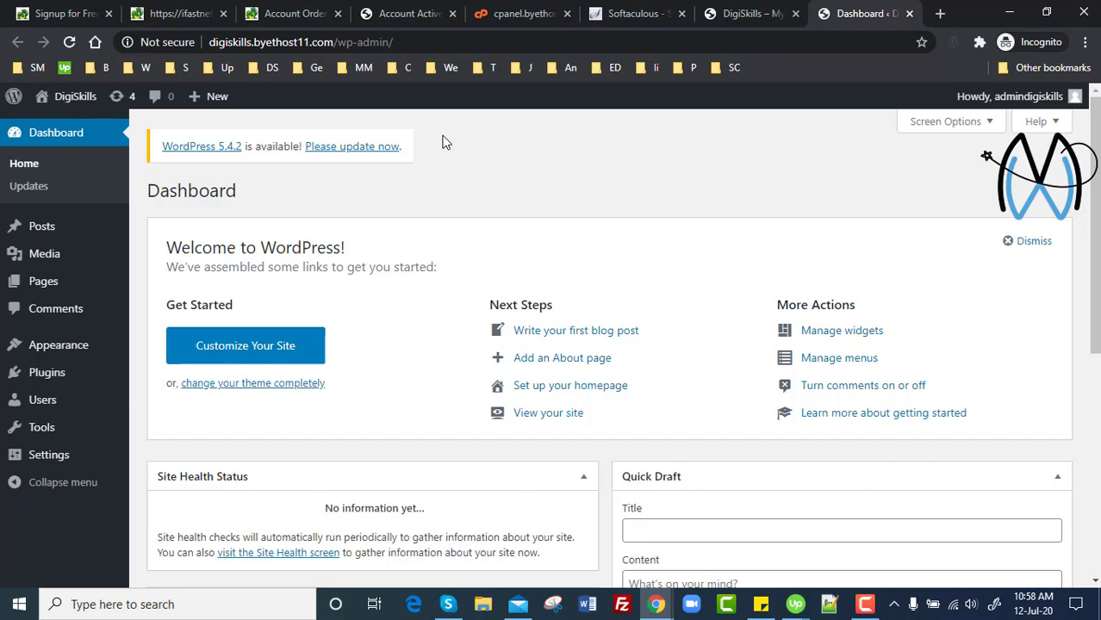
- Return to the hosting control panel and open the Online File Manager from the Files section
left_click(536, 16)
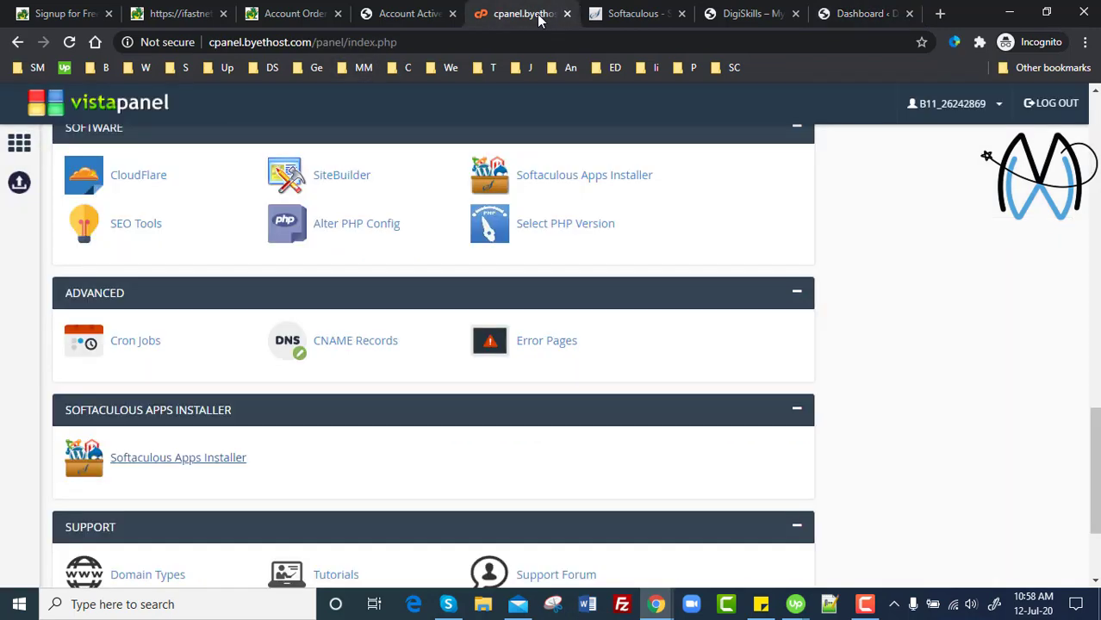
scroll(430, 344, "up", 10)
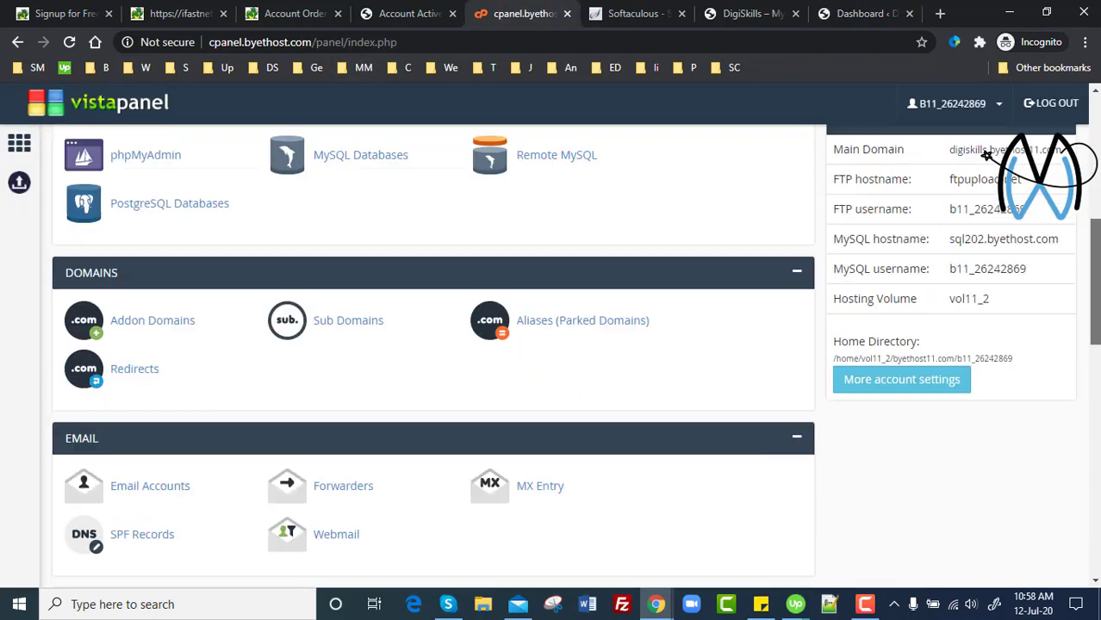
scroll(423, 317, "up", 3)
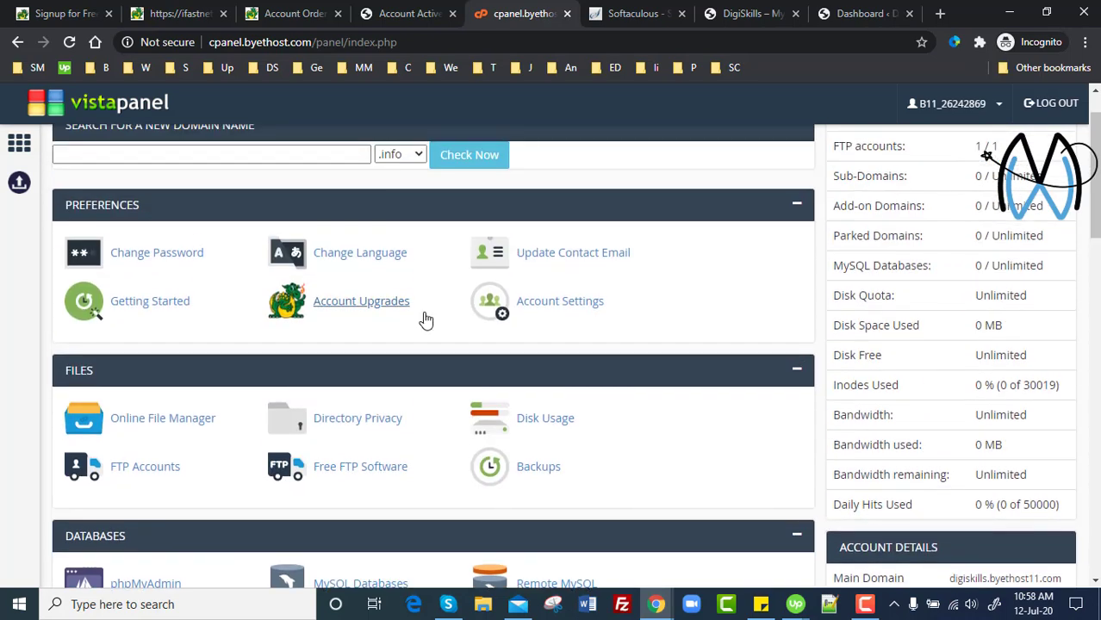
left_click(171, 420)
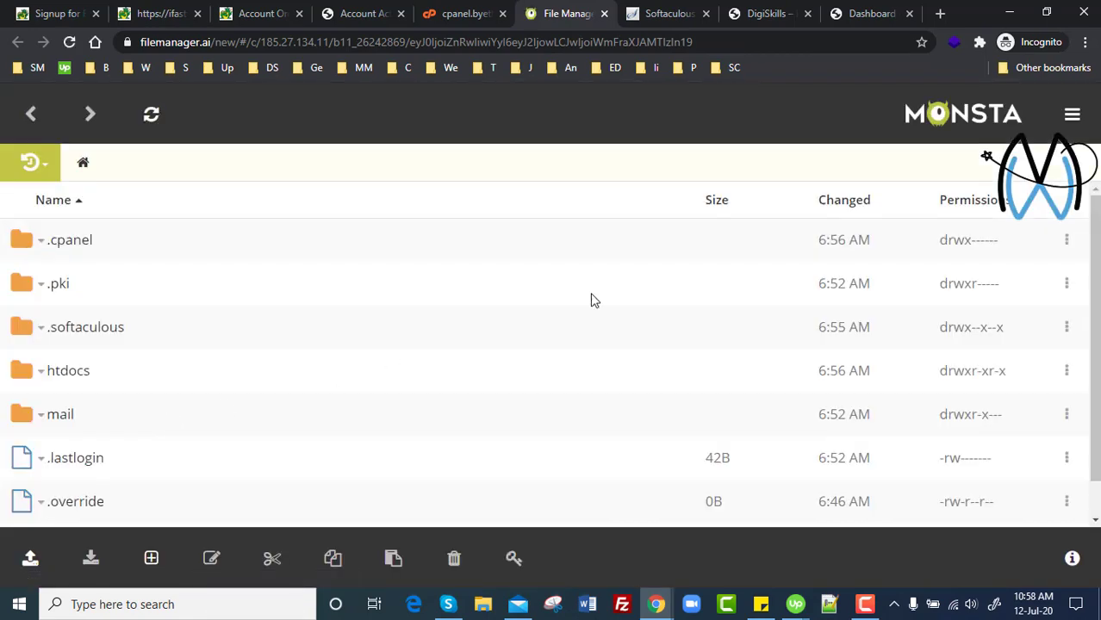
- Open the plugins folder inside htdocs/wp-content in the hosting file manager
scroll(730, 301, "down", 1)
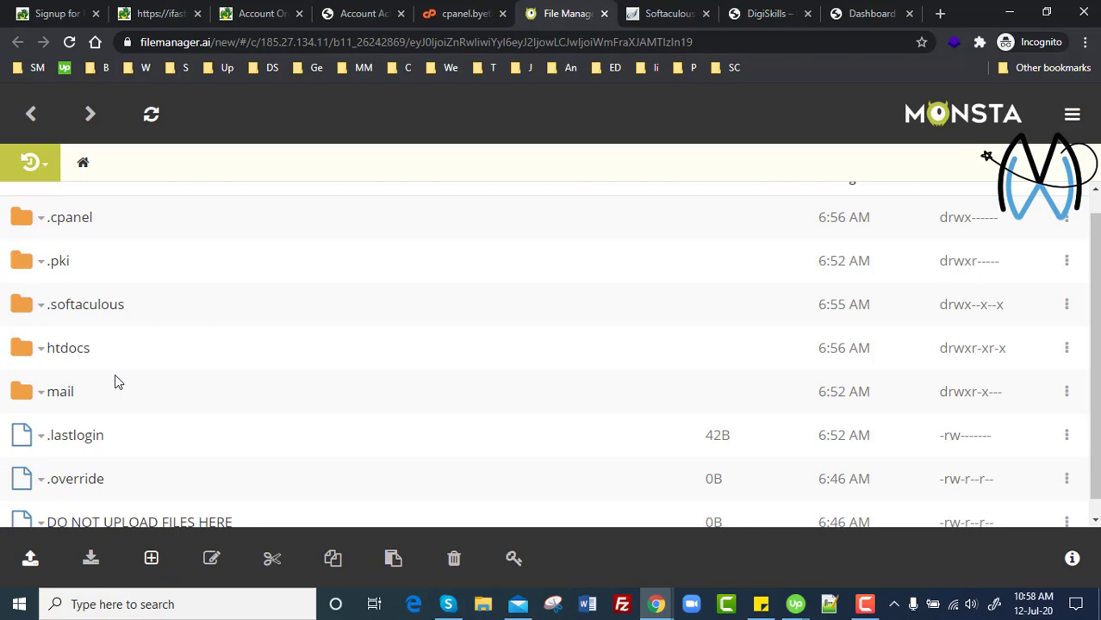
left_click(74, 348)
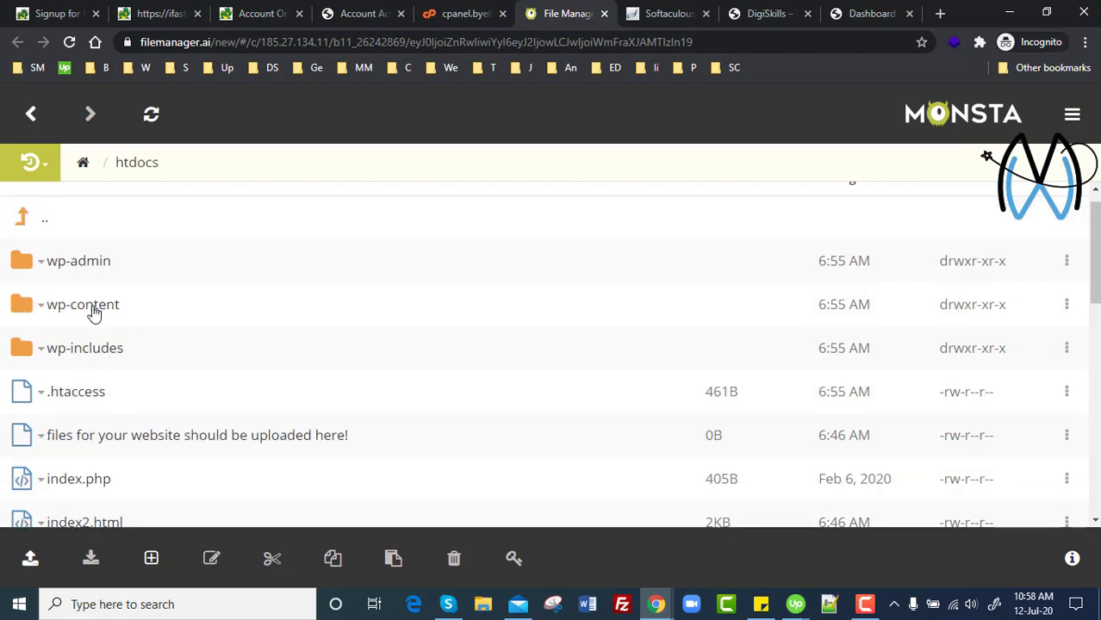
left_click(95, 312)
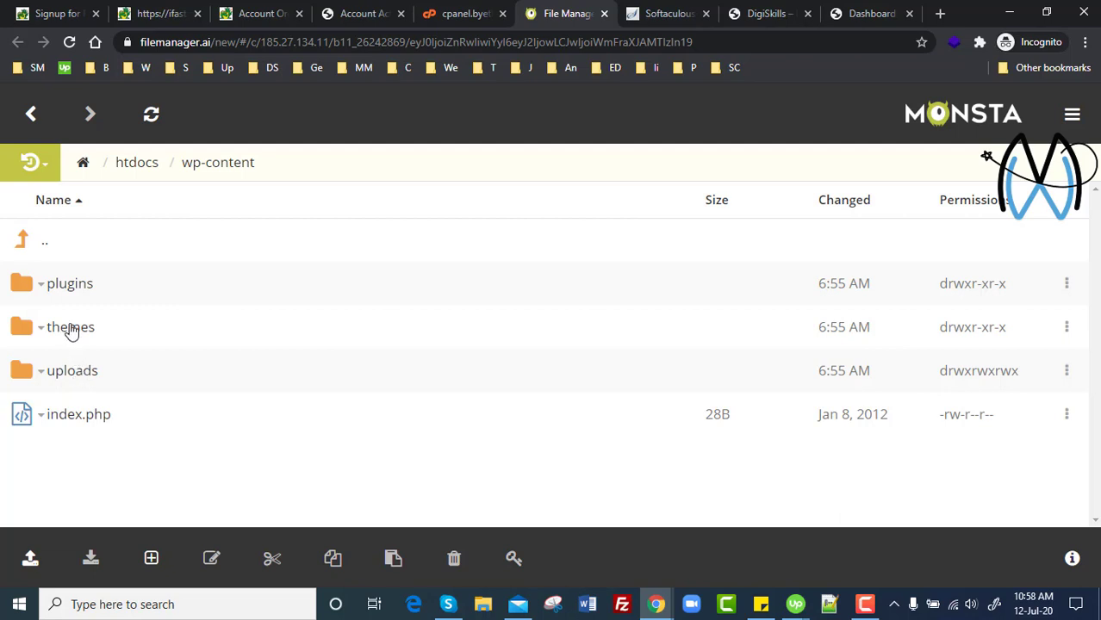
left_click(71, 293)
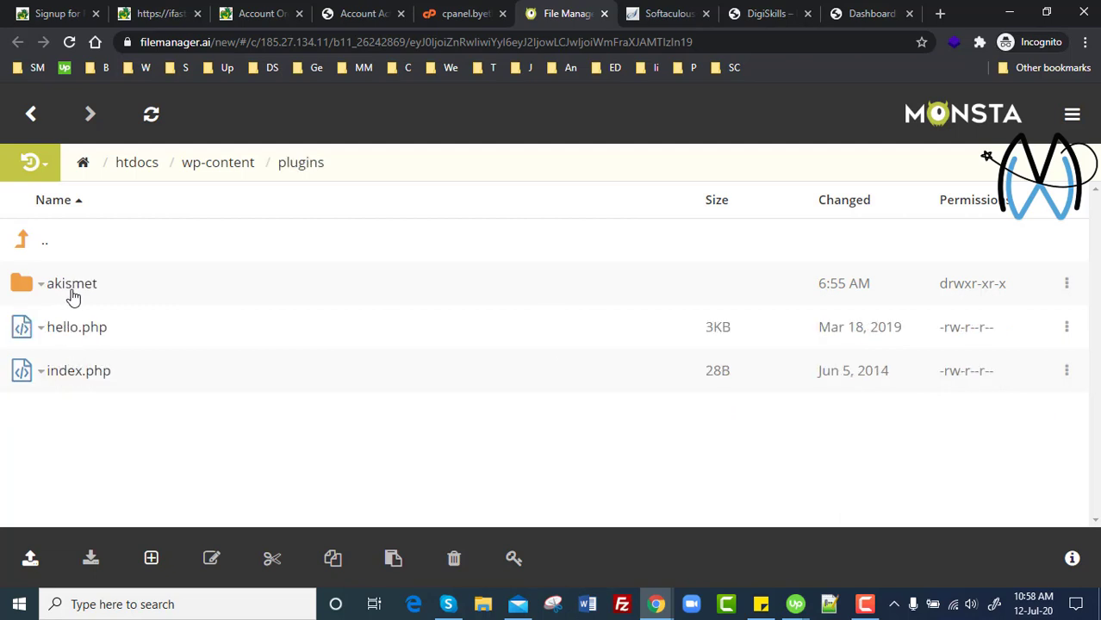
- Rename the akismet plugin folder as gggakismet
right_click(73, 296)
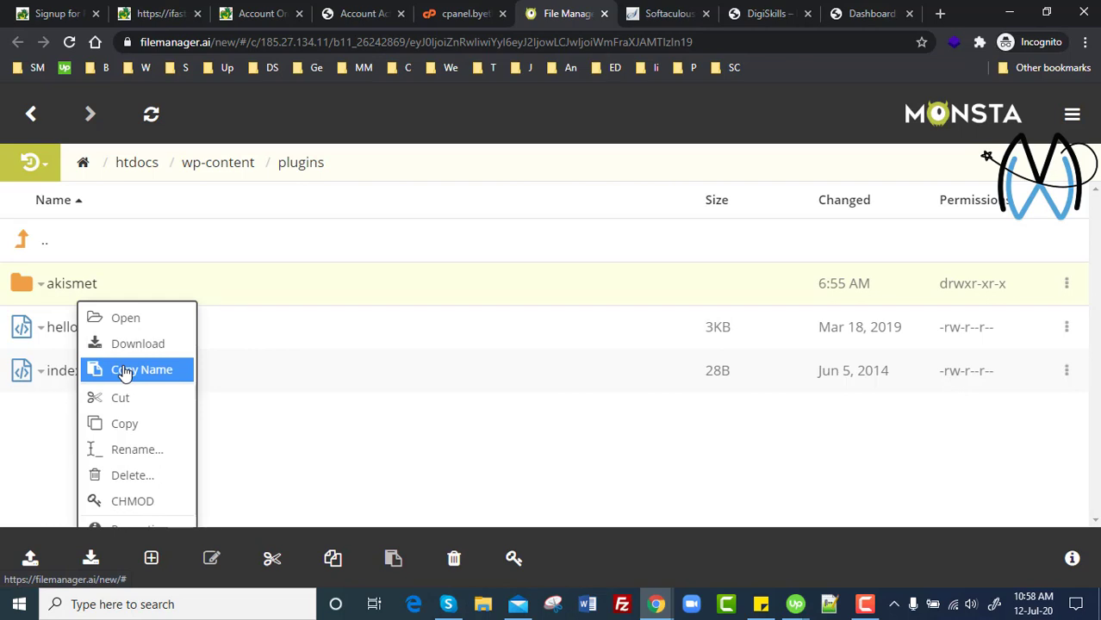
left_click(135, 450)
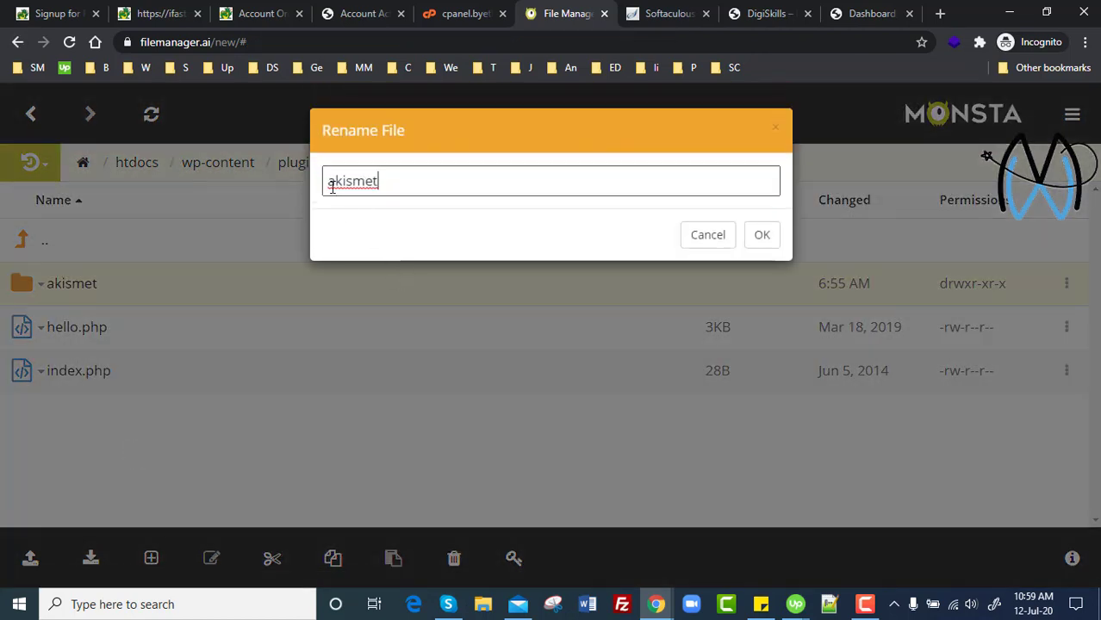
left_click(327, 182)
type("ggg")
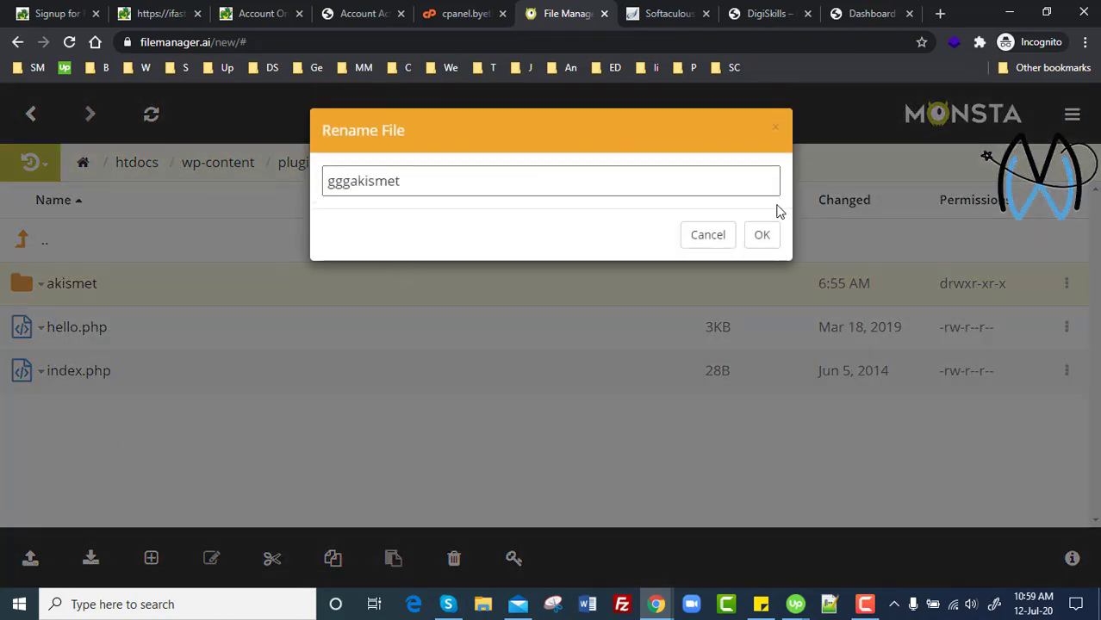
left_click(762, 234)
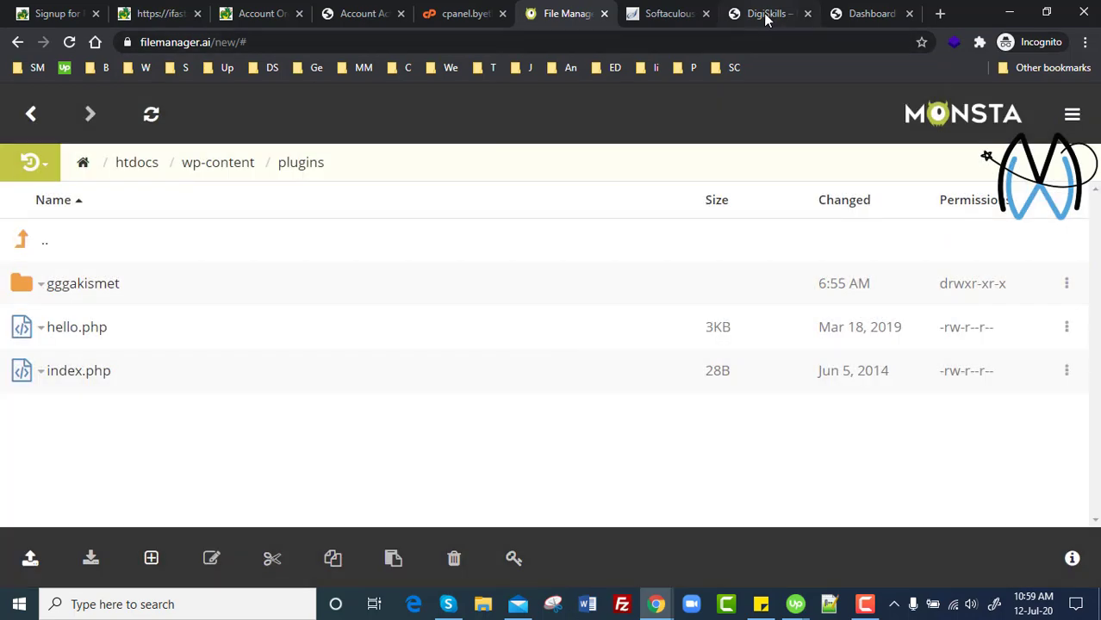
- Check the WordPress site's home page and return to the plugins folder in the file manager
left_click(766, 14)
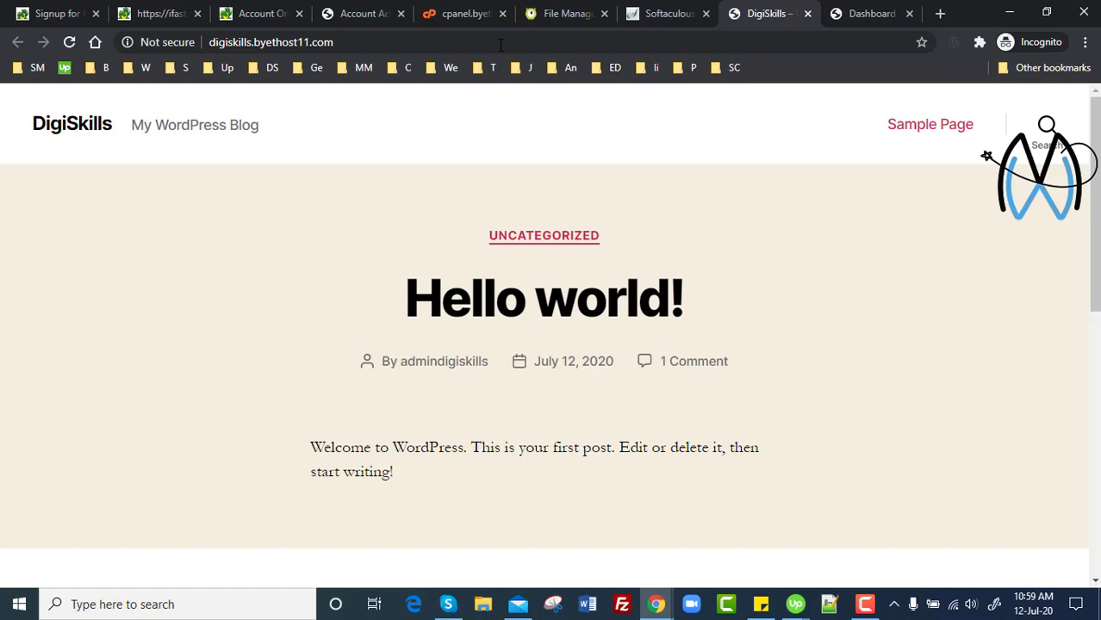
left_click(457, 13)
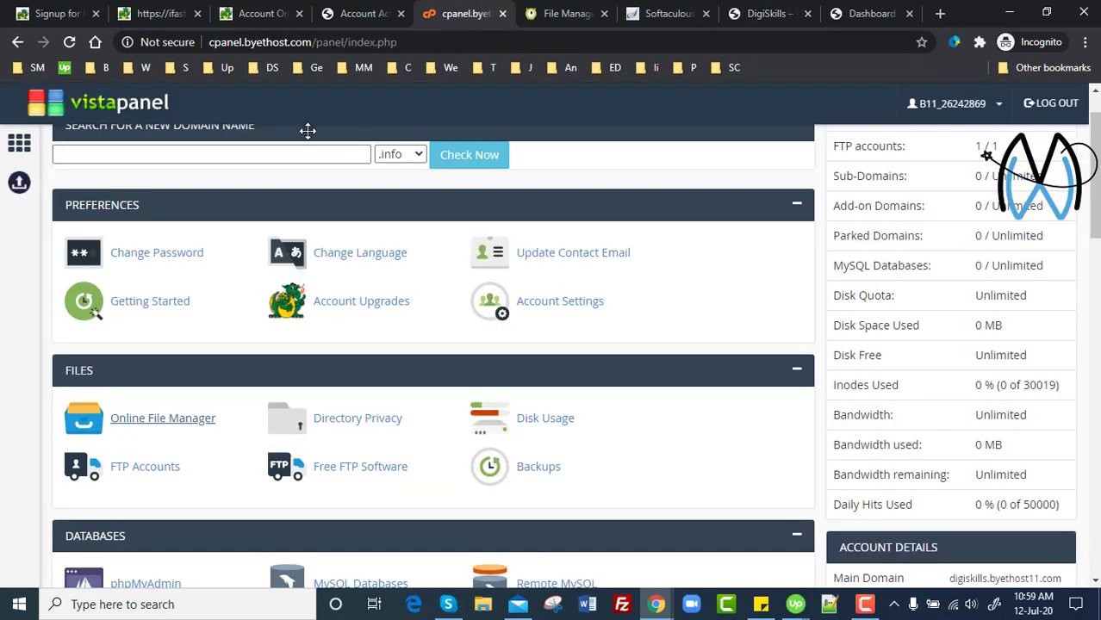
left_click(529, 10)
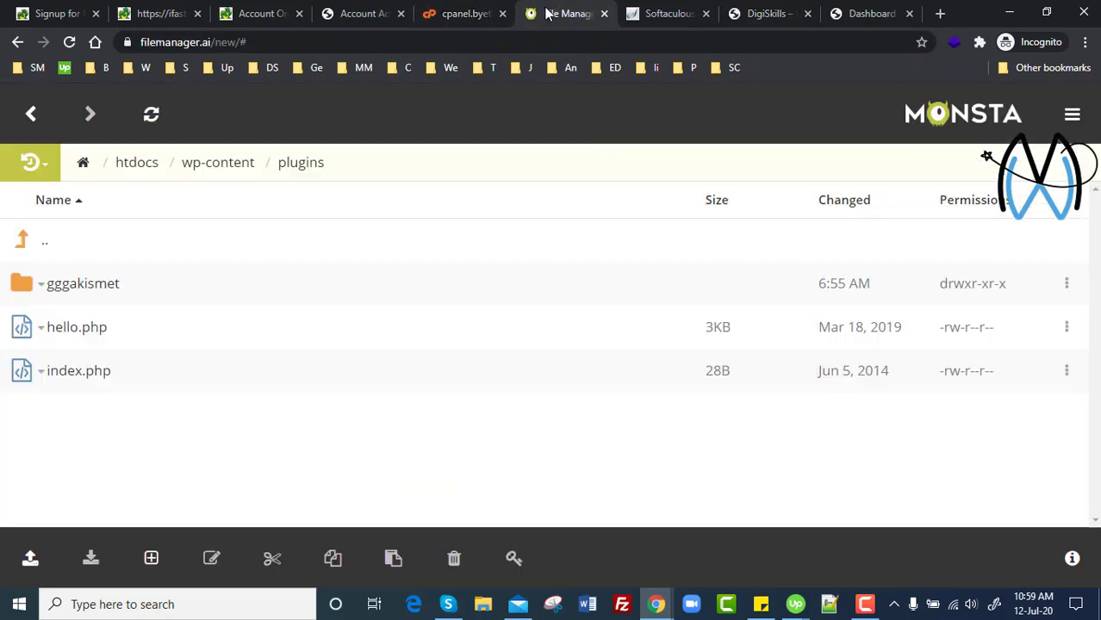
- View the themes folder in wp-content with the actions available for twentynineteen, and switch to the WordPress dashboard
left_click(216, 170)
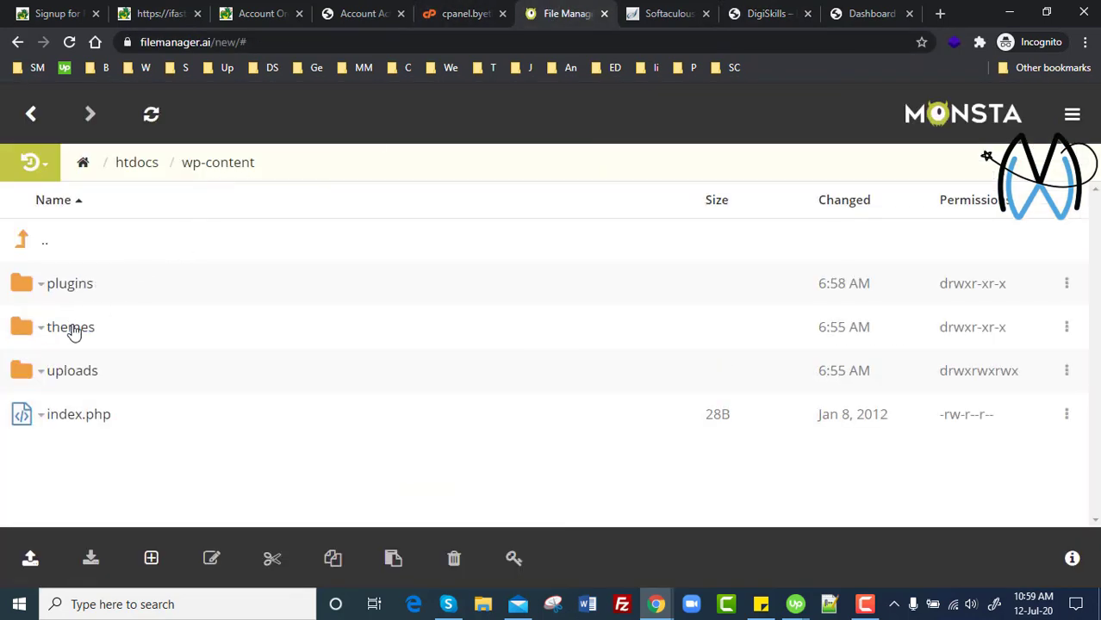
left_click(72, 329)
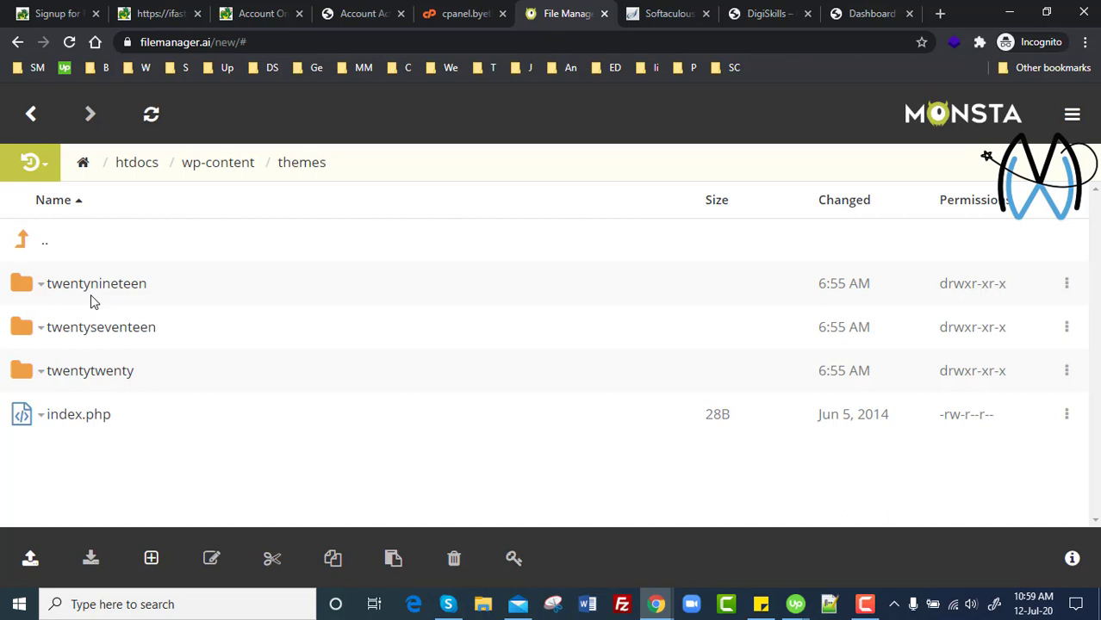
right_click(115, 292)
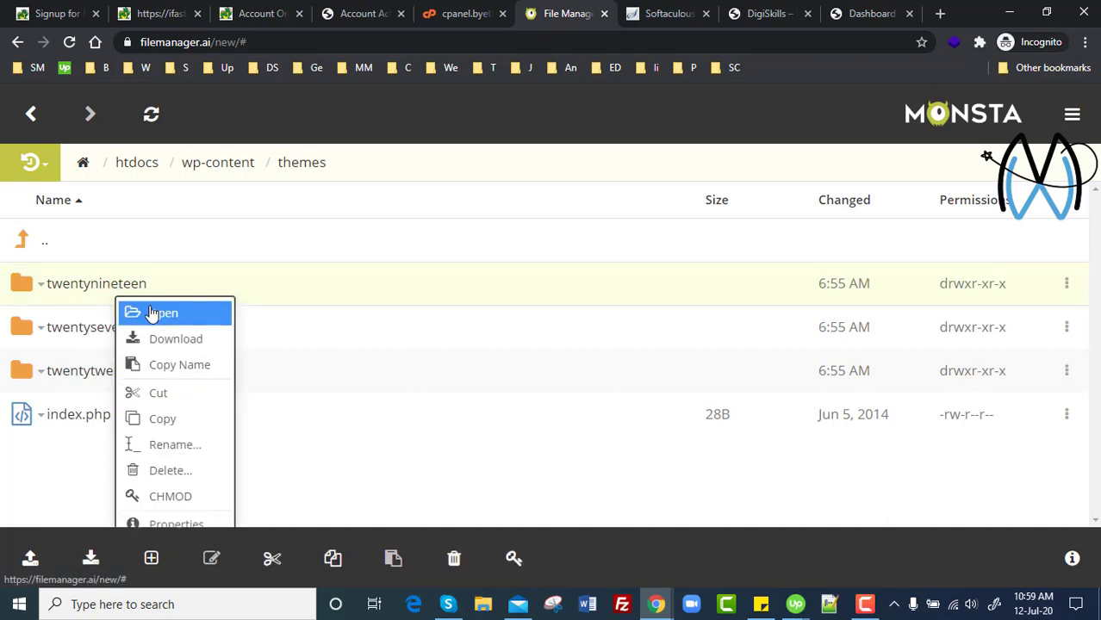
left_click(239, 240)
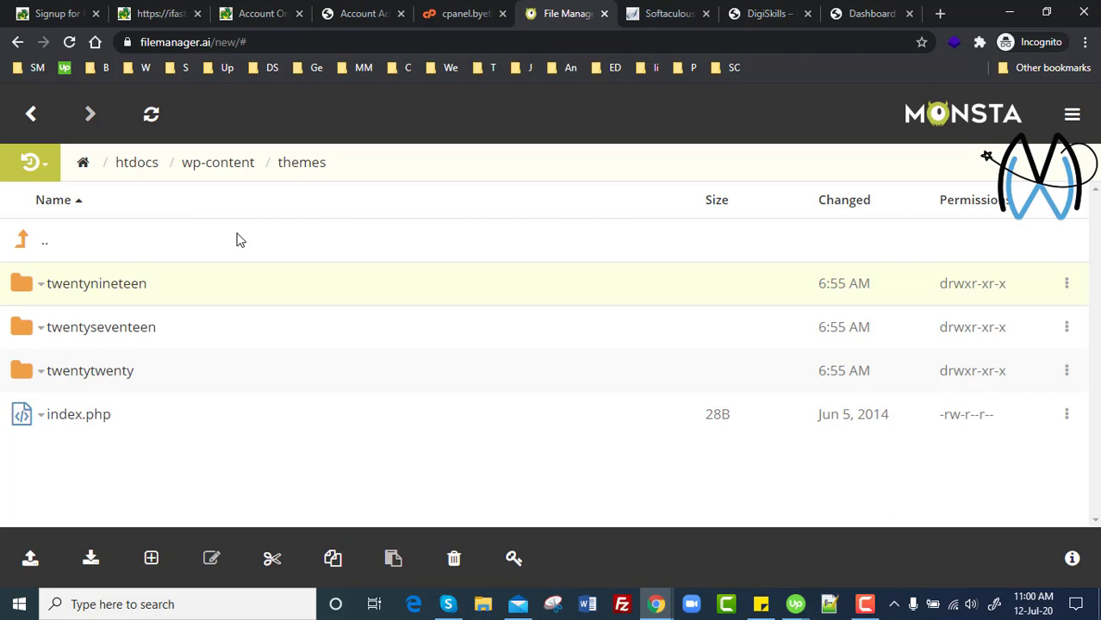
left_click(853, 14)
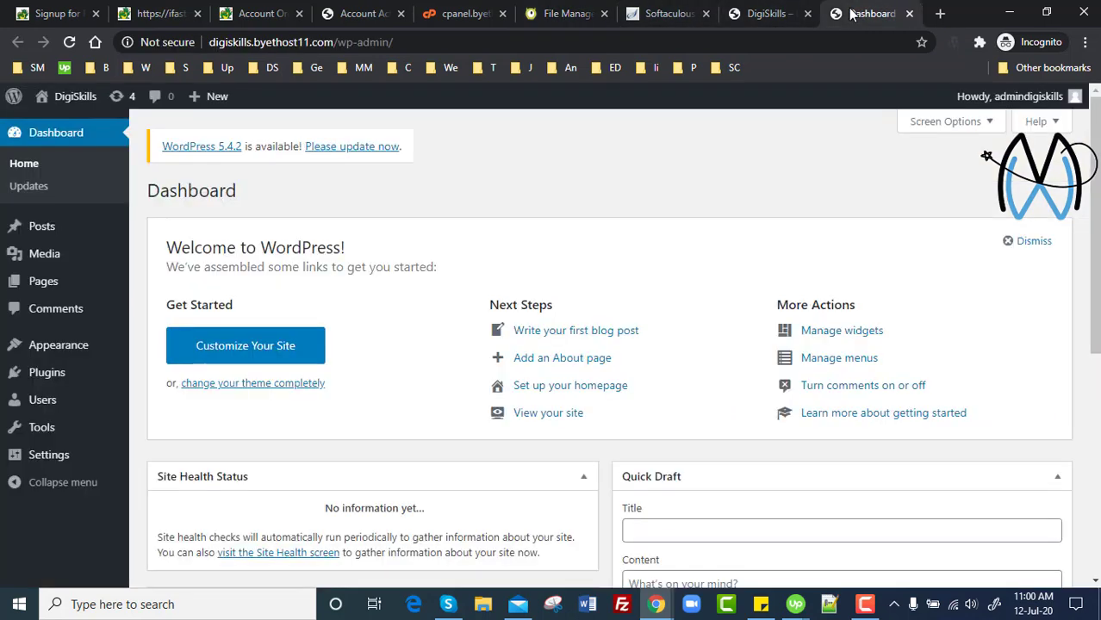